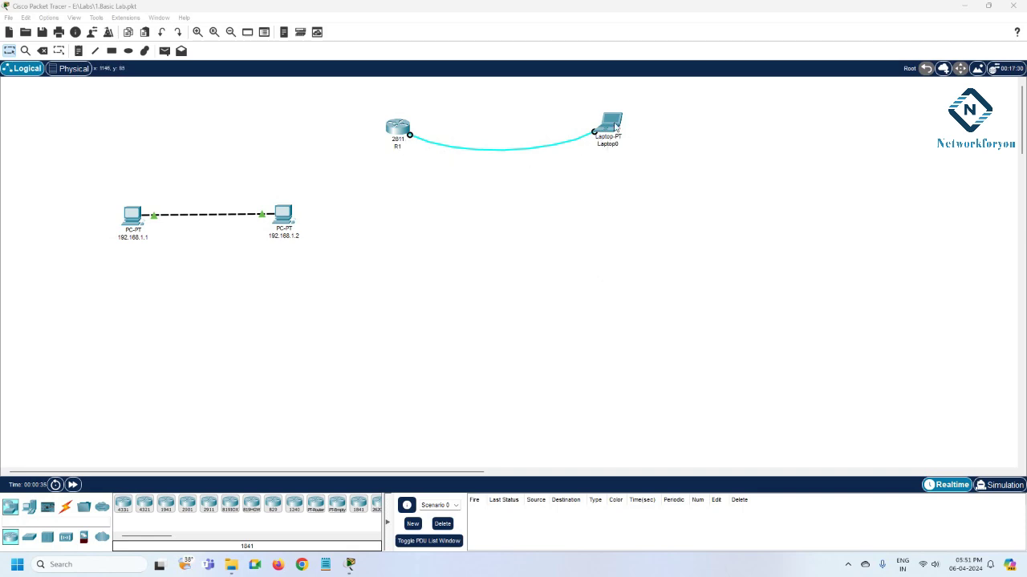
Open Laptop0's Terminal application and connect to the router console with the port set to 9600 bits per second, 8 data bits, no parity
{"action": "left_click", "coordinate": [614, 126]}
{"action": "left_click_drag", "start_coordinate": [614, 126], "coordinate": [813, 162]}
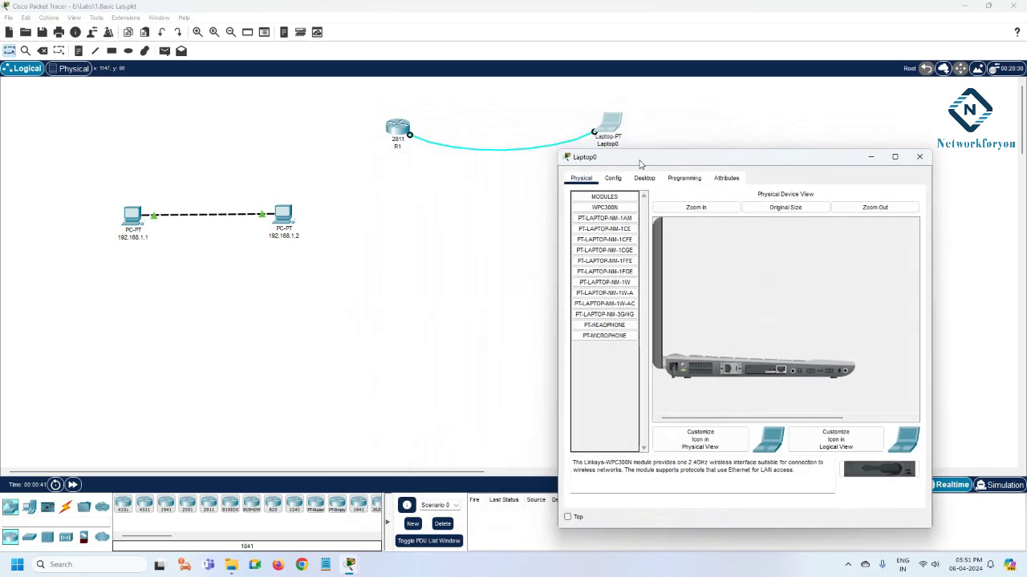
{"action": "left_click_drag", "start_coordinate": [640, 164], "coordinate": [668, 169]}
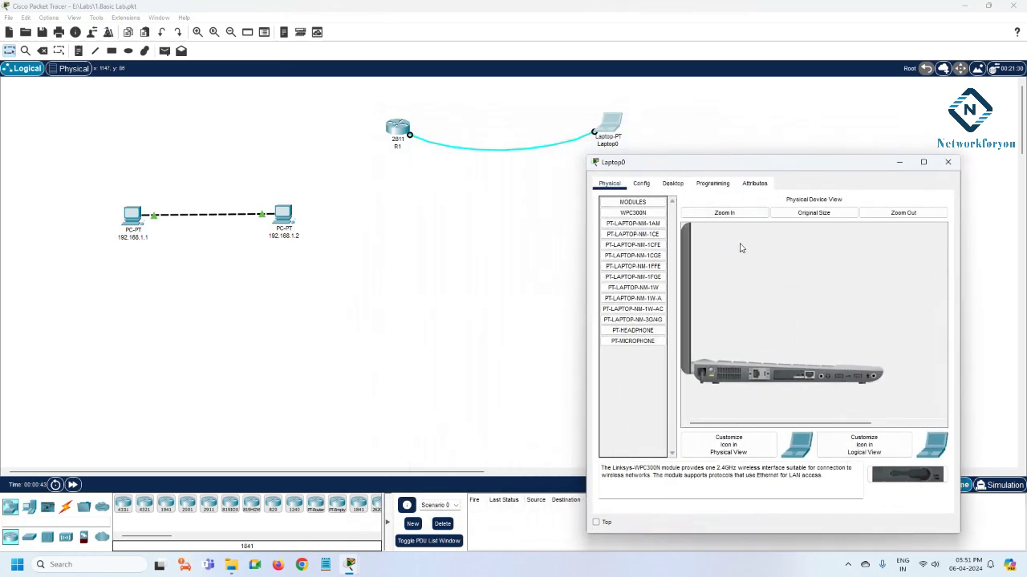
{"action": "left_click", "coordinate": [682, 185]}
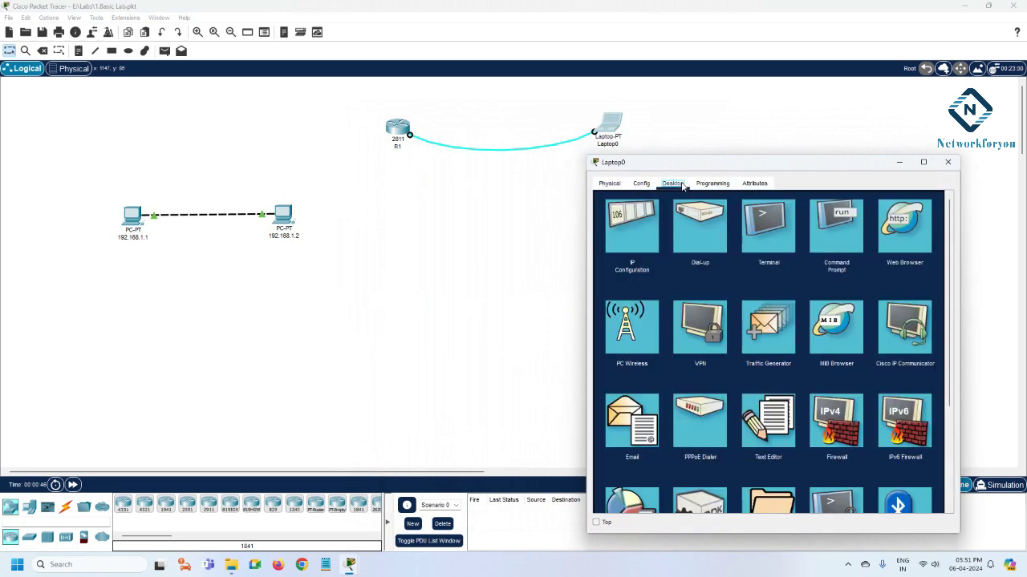
{"action": "left_click_drag", "start_coordinate": [724, 167], "coordinate": [708, 165]}
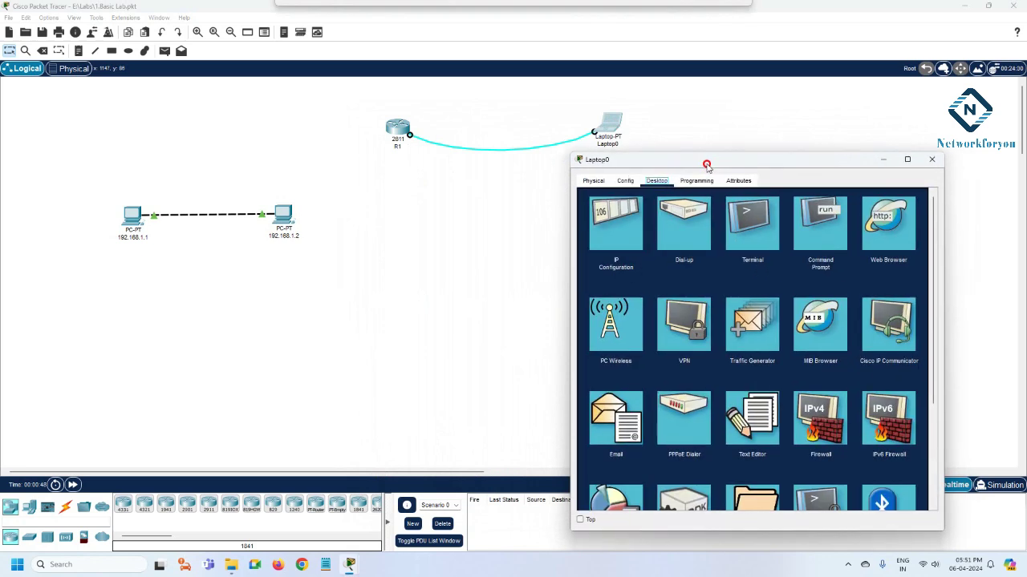
{"action": "left_click", "coordinate": [744, 233]}
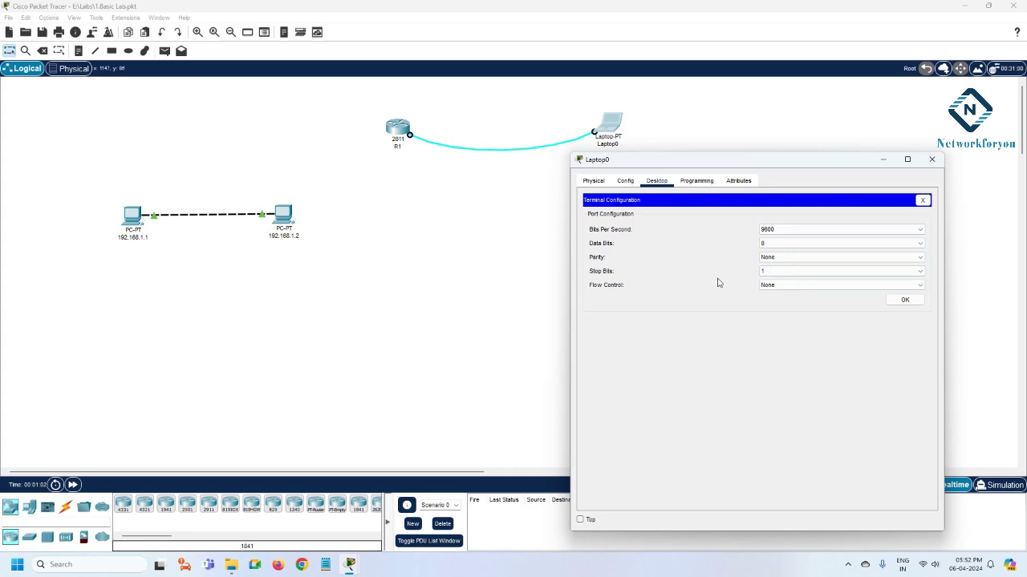
{"action": "left_click", "coordinate": [907, 300]}
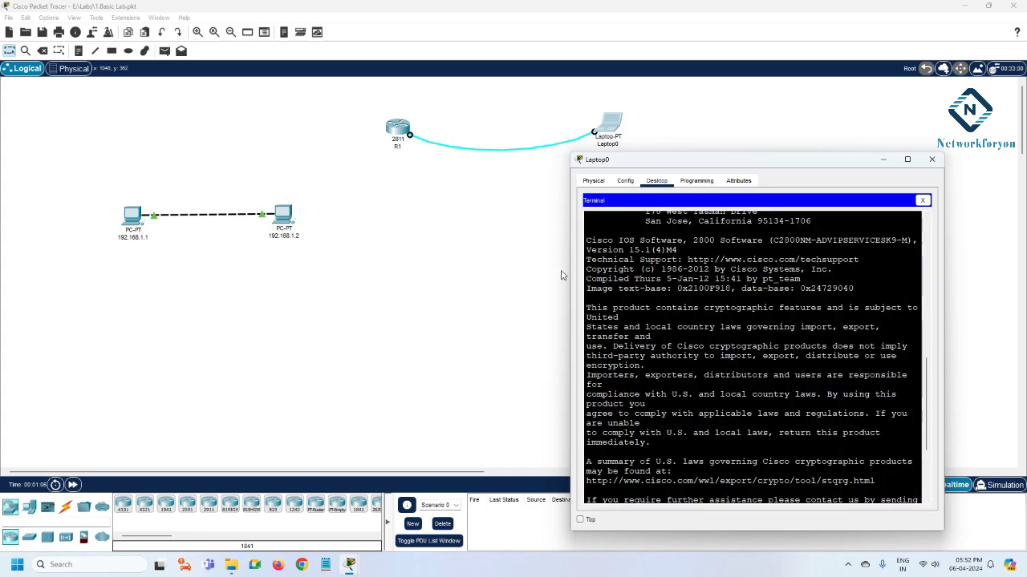
Widen the Laptop0 window on both sides so the terminal text fits, and put the focus in the terminal
{"action": "left_click_drag", "start_coordinate": [570, 270], "coordinate": [445, 270]}
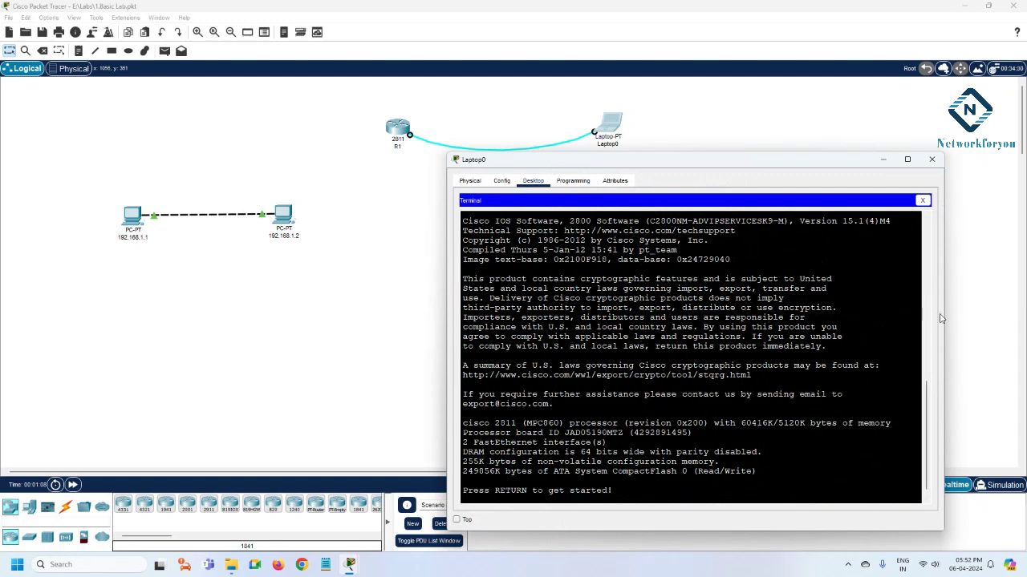
{"action": "left_click_drag", "start_coordinate": [944, 311], "coordinate": [993, 311]}
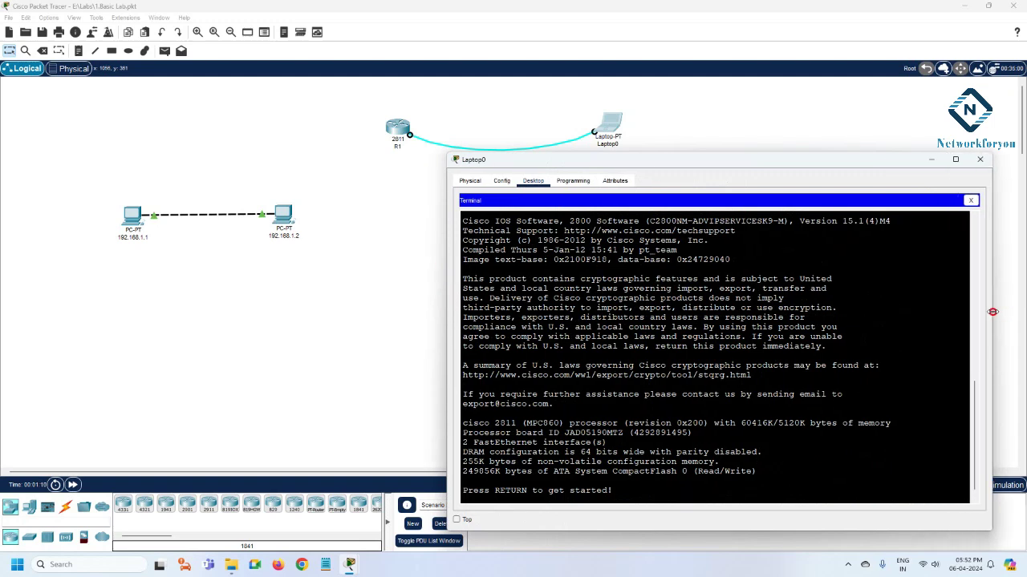
{"action": "left_click", "coordinate": [817, 238]}
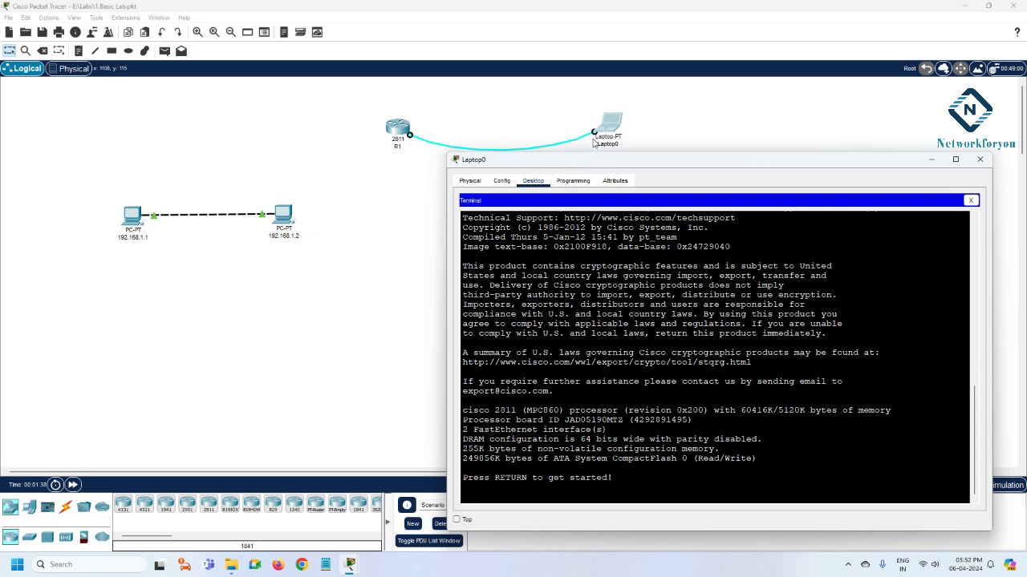
Search Windows for putt and launch the putty.exe app
{"action": "left_click", "coordinate": [99, 569]}
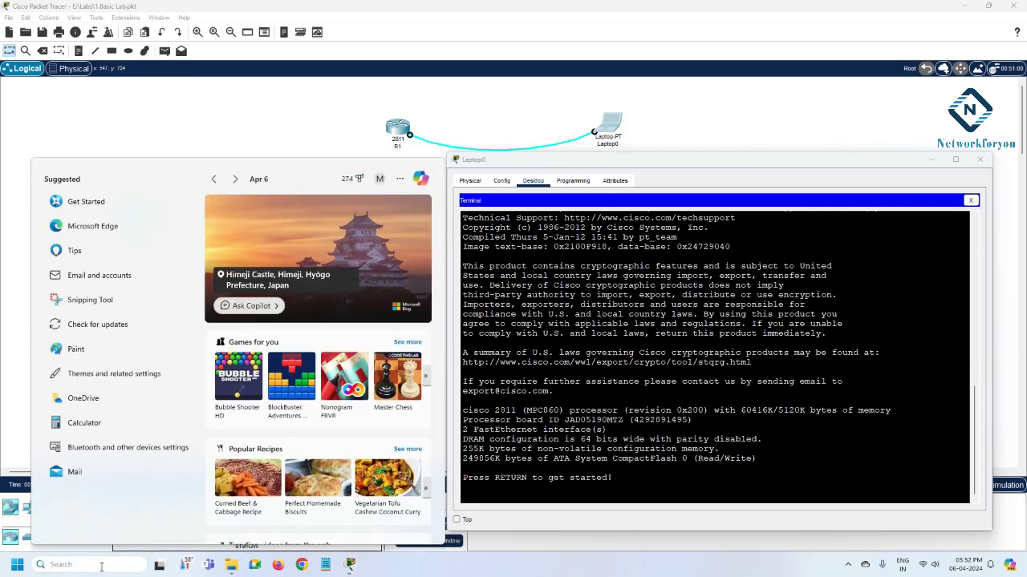
{"action": "type", "text": "pu"}
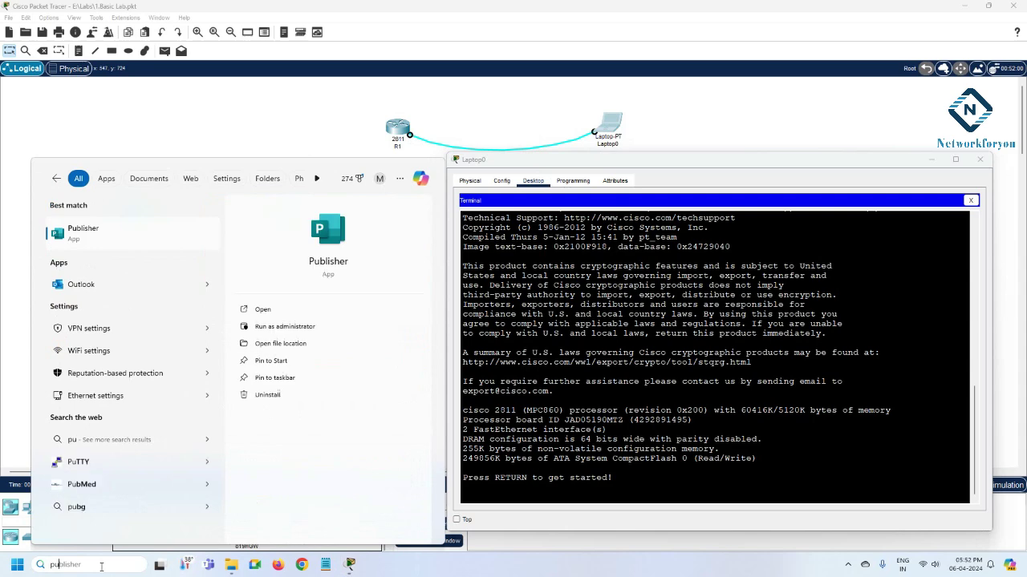
{"action": "type", "text": "tt"}
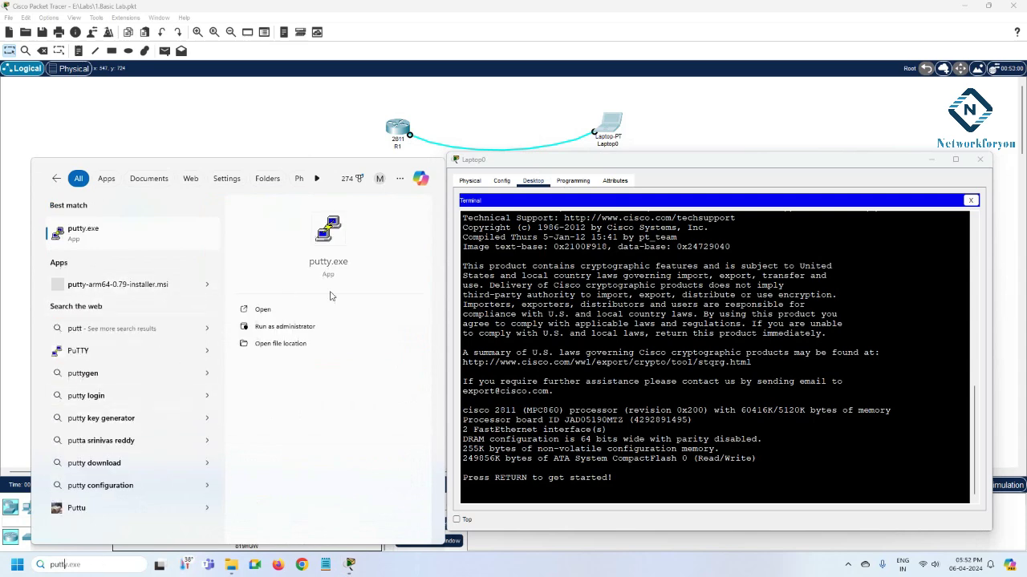
{"action": "left_click", "coordinate": [328, 262]}
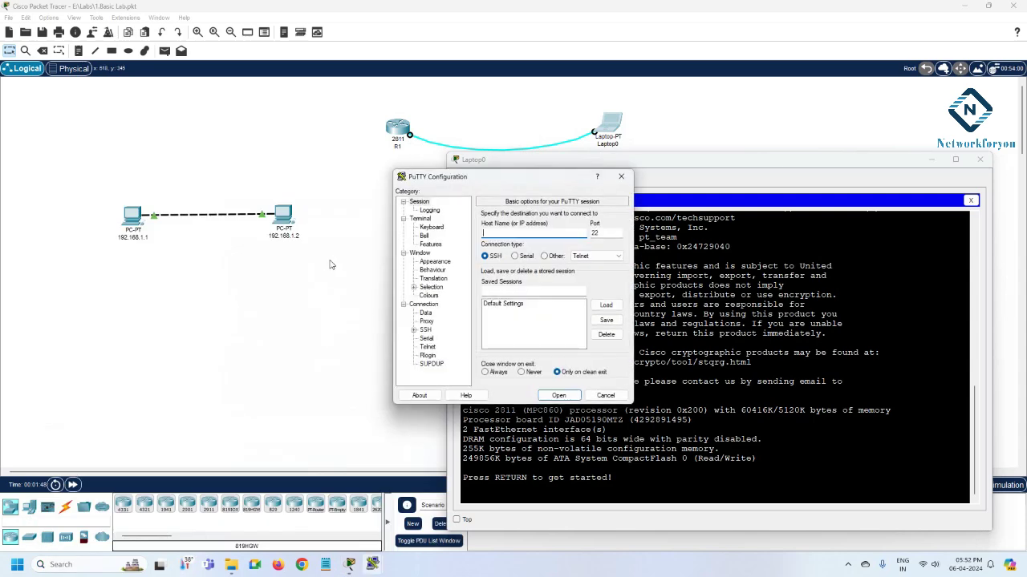
Arrange the PuTTY Configuration and Laptop0 windows side by side so that both can be seen
{"action": "left_click_drag", "start_coordinate": [527, 183], "coordinate": [477, 271]}
{"action": "left_click", "coordinate": [572, 266]}
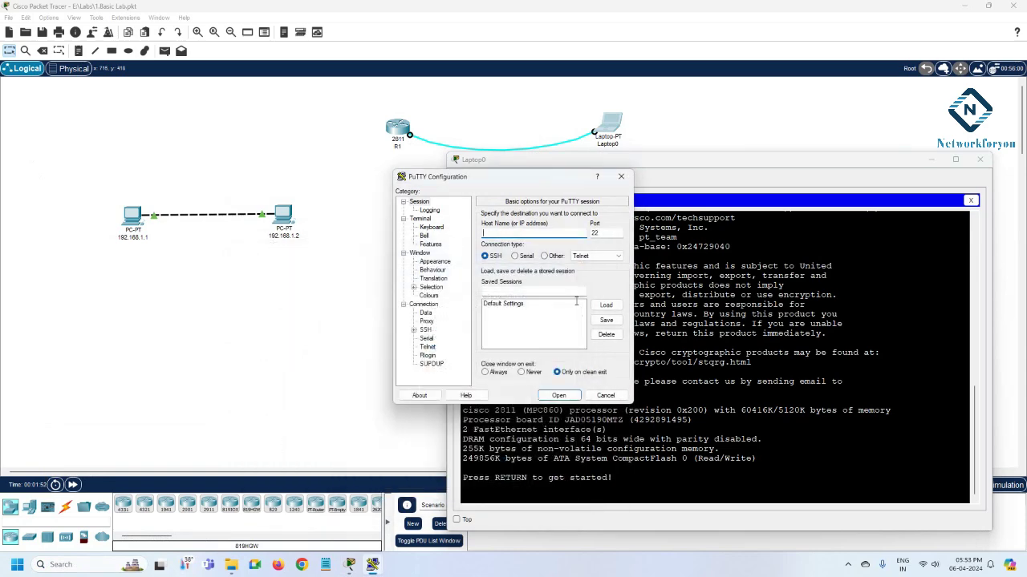
{"action": "left_click", "coordinate": [498, 183]}
{"action": "left_click_drag", "start_coordinate": [498, 183], "coordinate": [299, 247]}
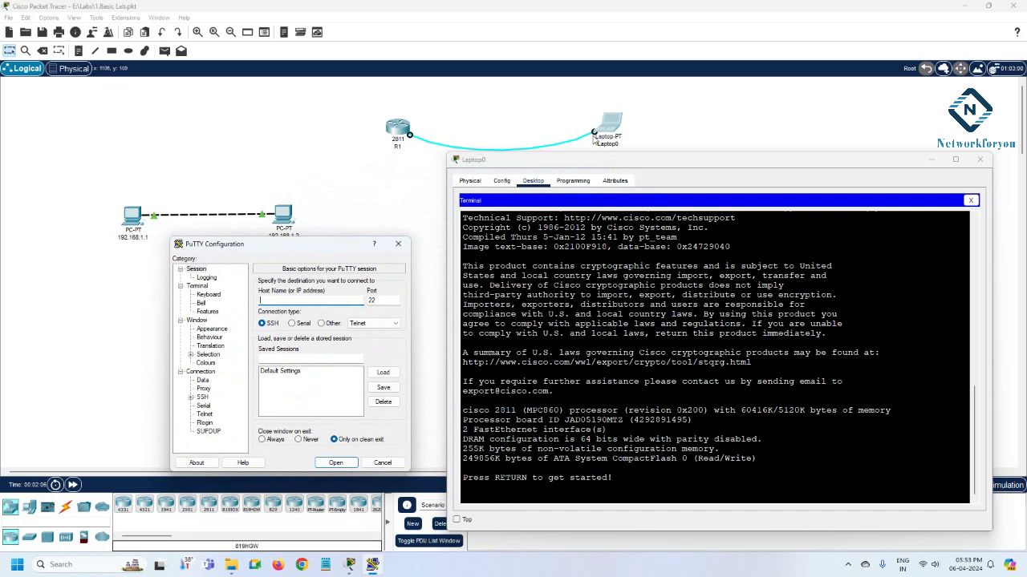
{"action": "left_click_drag", "start_coordinate": [541, 164], "coordinate": [571, 126]}
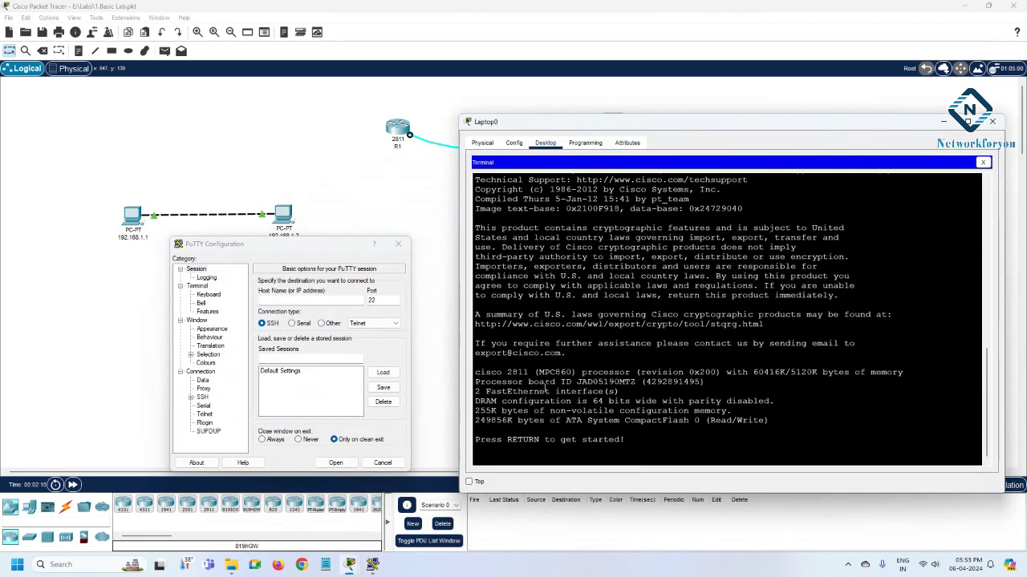
Highlight the router's startup text in the Laptop0 terminal, then switch PuTTY's connection type to Serial and select the COM1 serial line entry
{"action": "left_click_drag", "start_coordinate": [482, 230], "coordinate": [635, 442]}
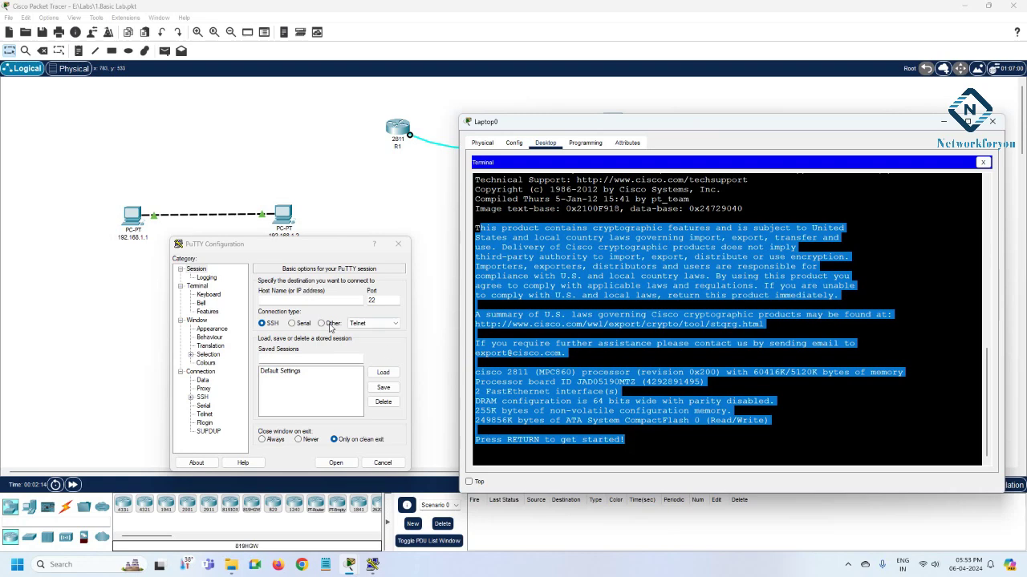
{"action": "left_click", "coordinate": [292, 324]}
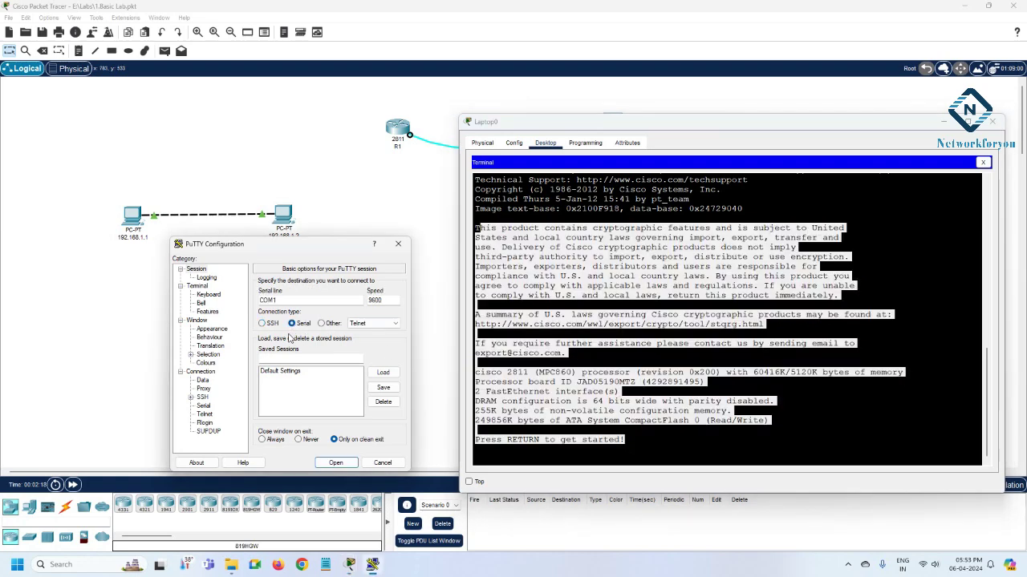
{"action": "double_click", "coordinate": [280, 301]}
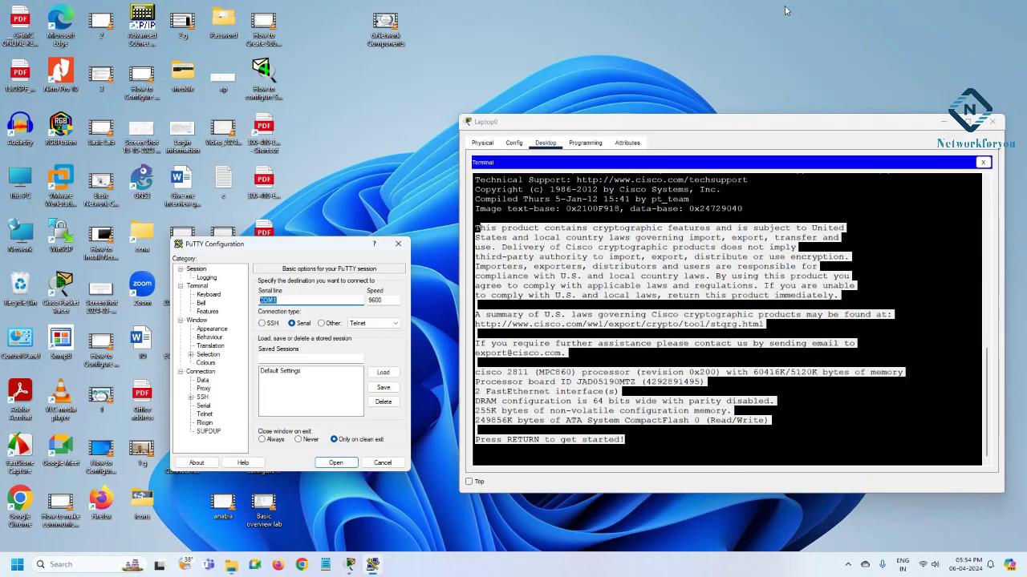
Open the properties of This PC, look through the Windows System settings list, and minimise the Settings window
{"action": "right_click", "coordinate": [29, 175]}
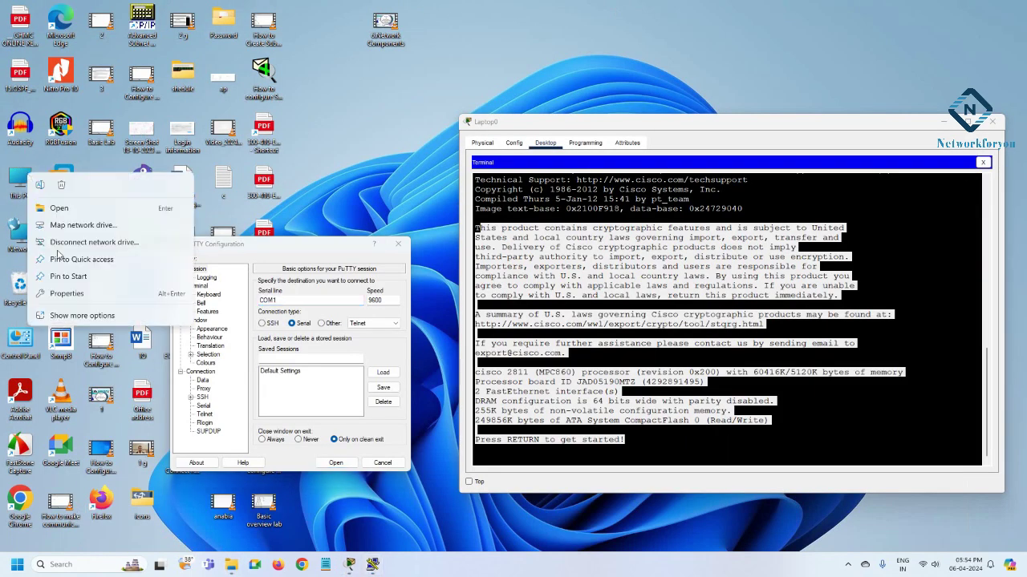
{"action": "left_click", "coordinate": [69, 293]}
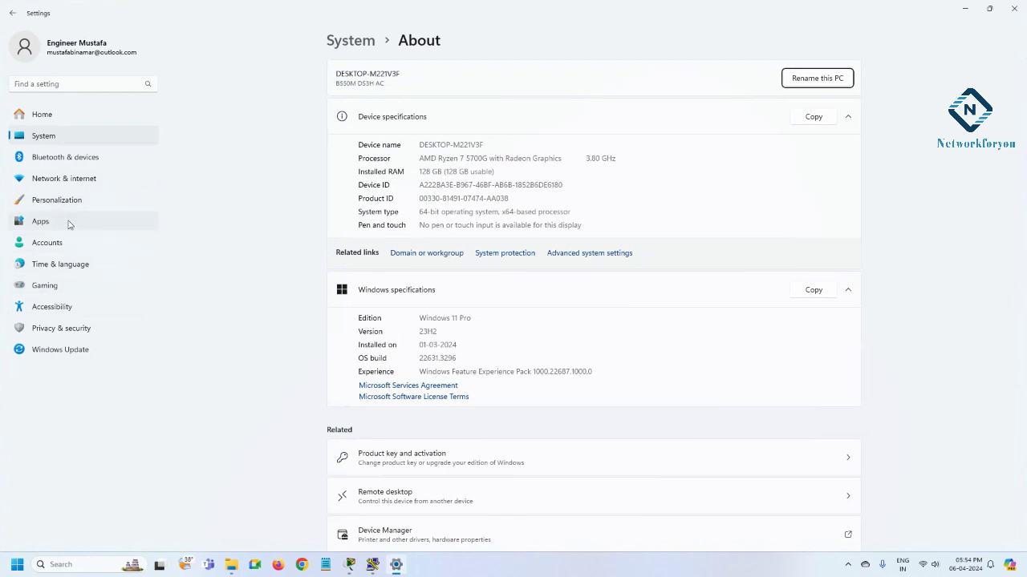
{"action": "left_click", "coordinate": [71, 139]}
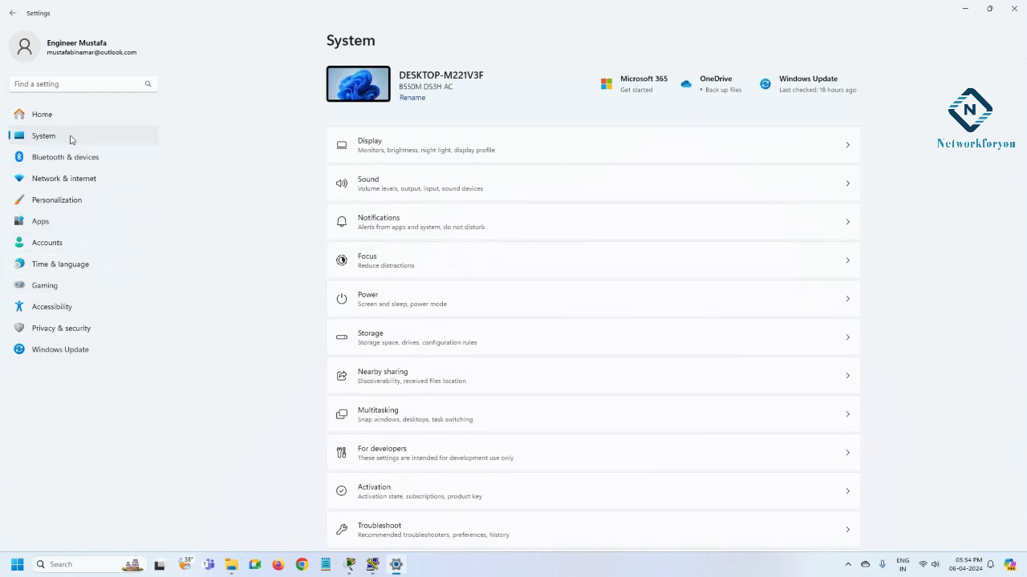
{"action": "scroll", "coordinate": [498, 283], "scroll_direction": "down", "scroll_amount": 5}
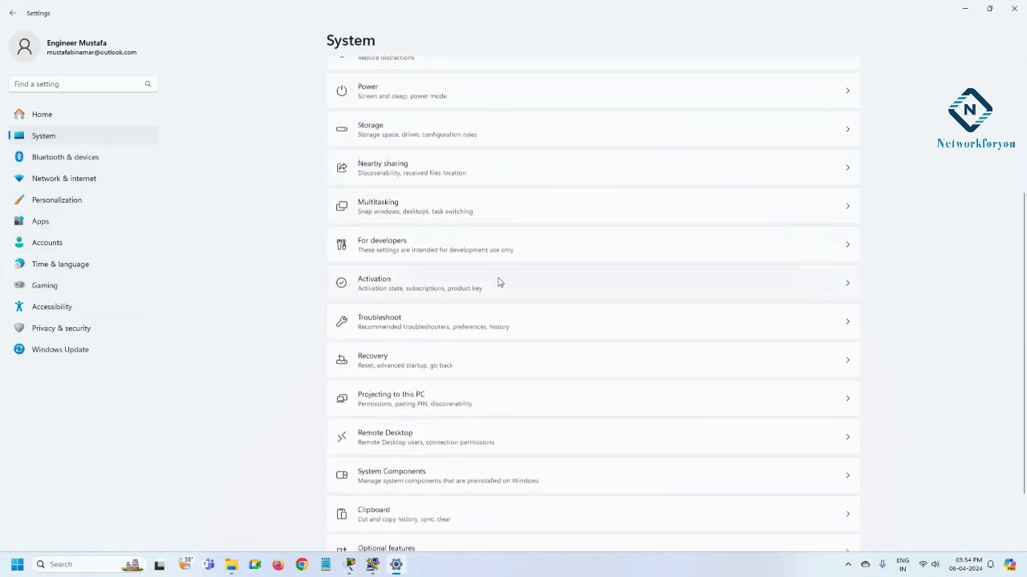
{"action": "scroll", "coordinate": [498, 282], "scroll_direction": "up", "scroll_amount": 5}
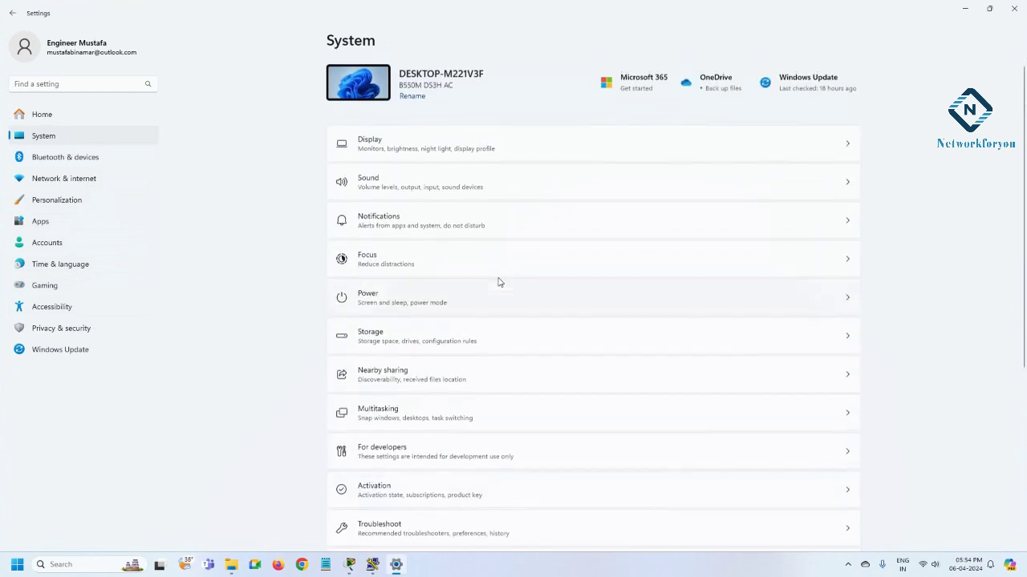
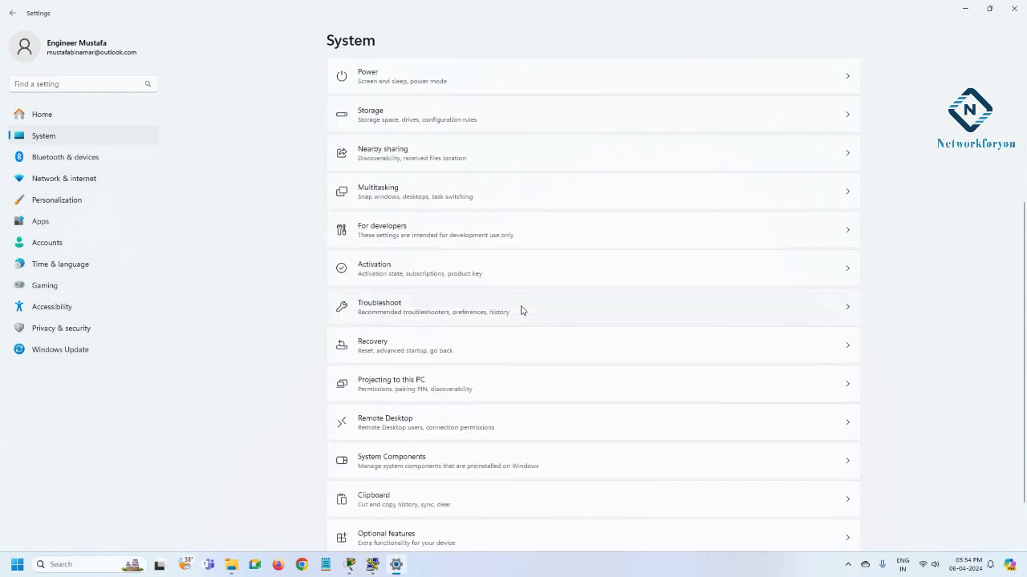
{"action": "scroll", "coordinate": [508, 315], "scroll_direction": "up", "scroll_amount": 4}
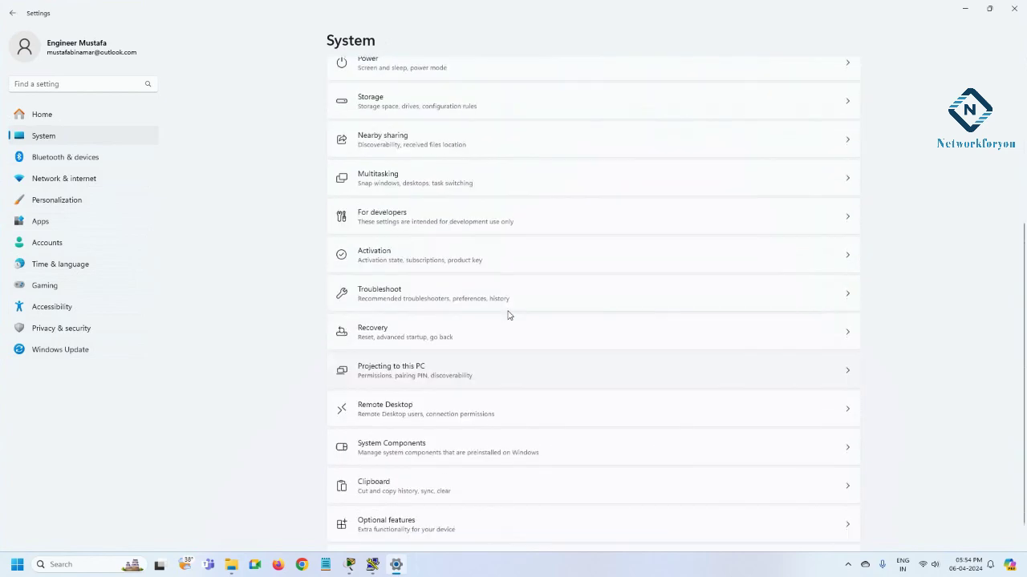
{"action": "left_click", "coordinate": [967, 9]}
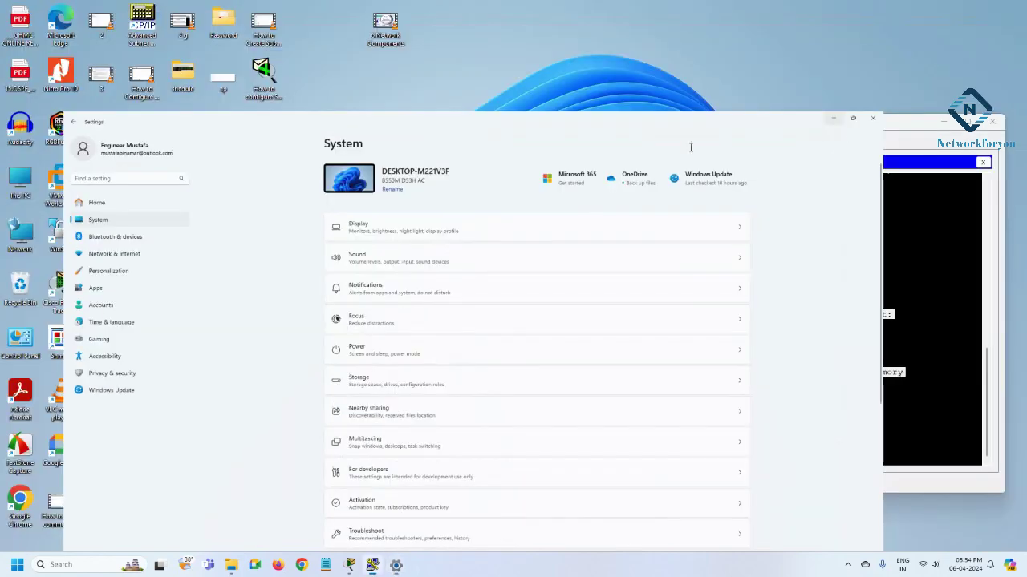
Open the desktop's display settings and look through the Accounts, Bluetooth & devices, System Components and Windows Update pages of Windows Settings
{"action": "right_click", "coordinate": [397, 97]}
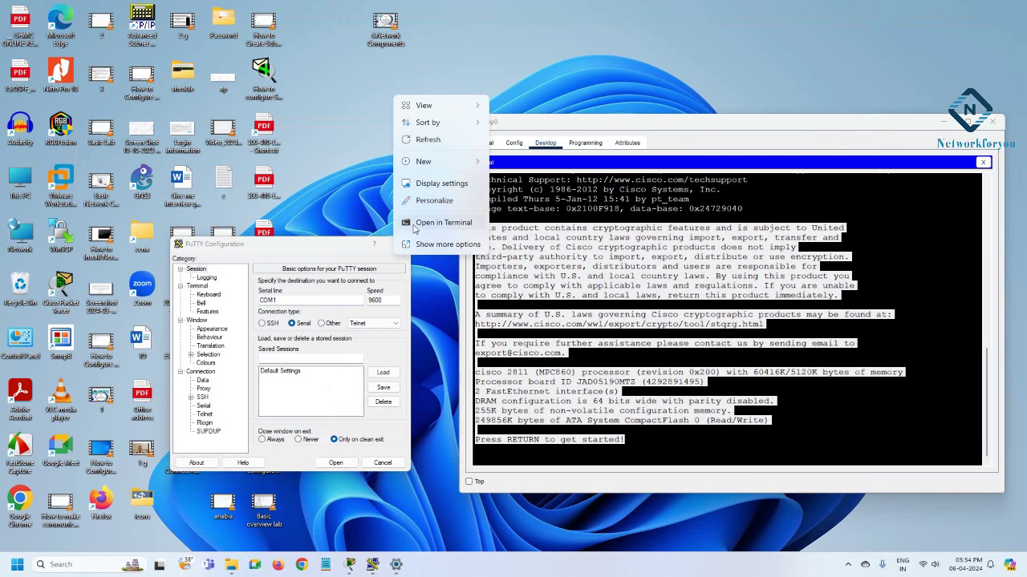
{"action": "left_click", "coordinate": [428, 184]}
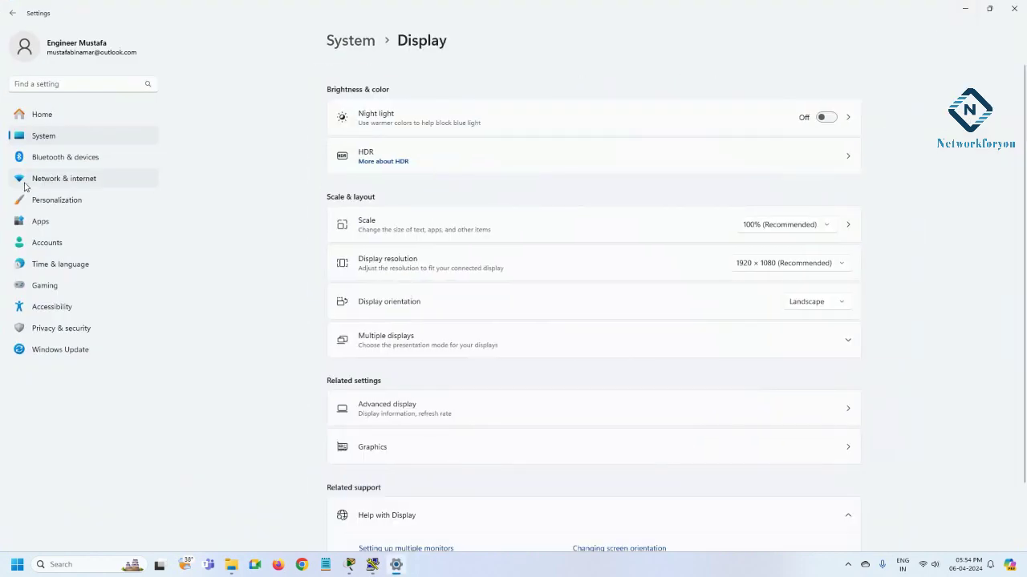
{"action": "left_click", "coordinate": [63, 249]}
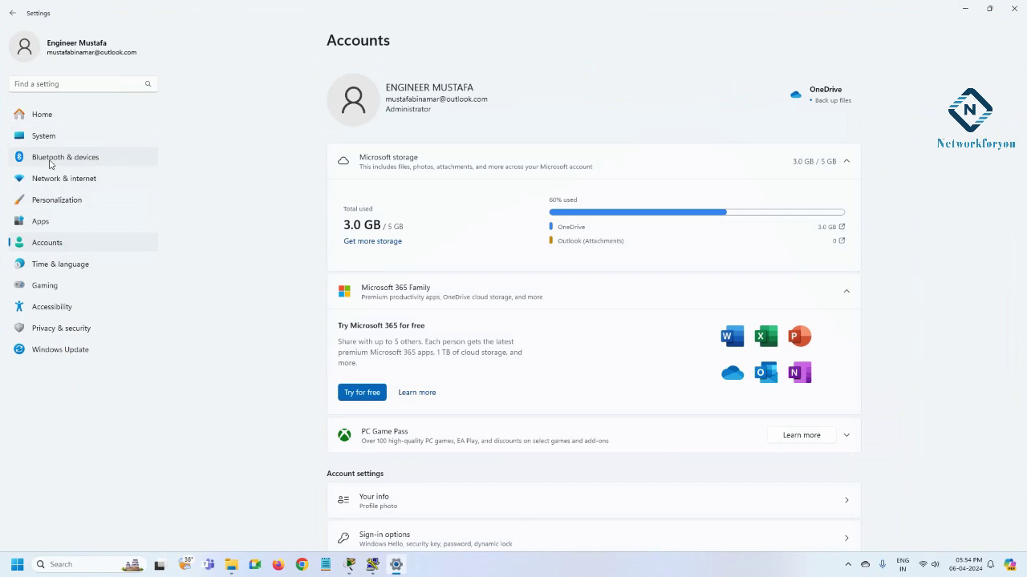
{"action": "left_click", "coordinate": [51, 159]}
{"action": "left_click", "coordinate": [43, 136]}
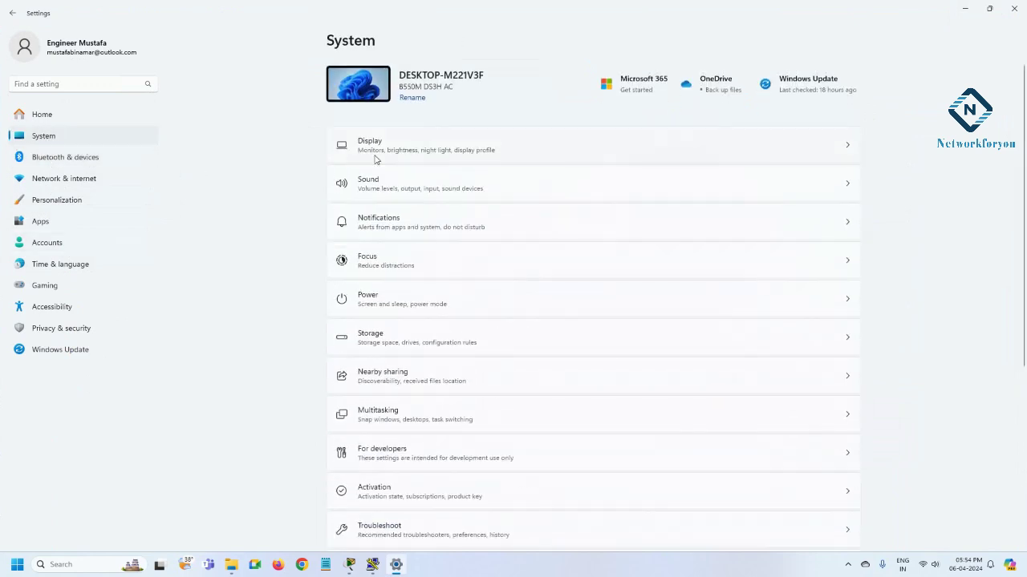
{"action": "scroll", "coordinate": [444, 238], "scroll_direction": "down", "scroll_amount": 4}
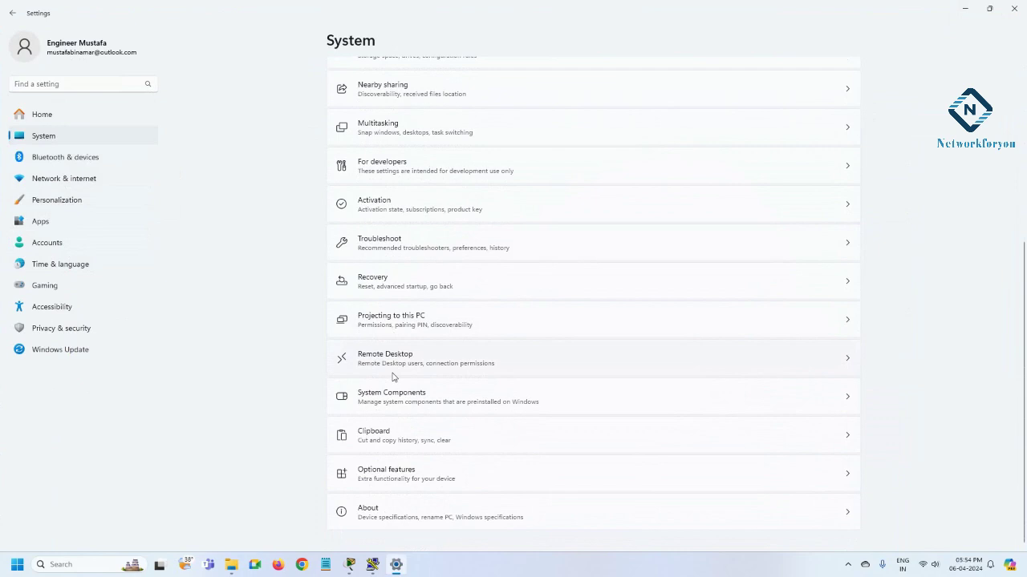
{"action": "left_click", "coordinate": [407, 410]}
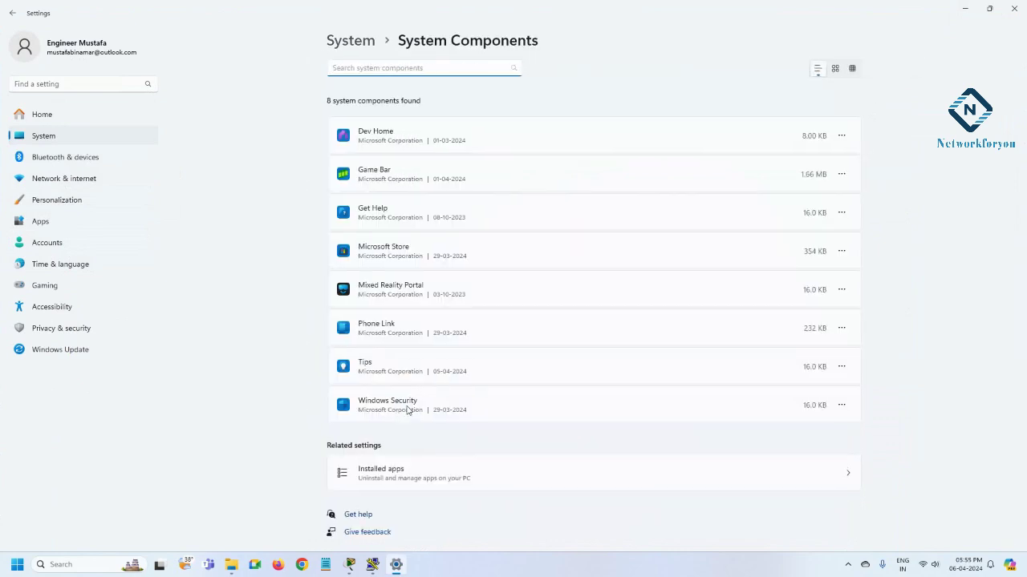
{"action": "left_click", "coordinate": [56, 353]}
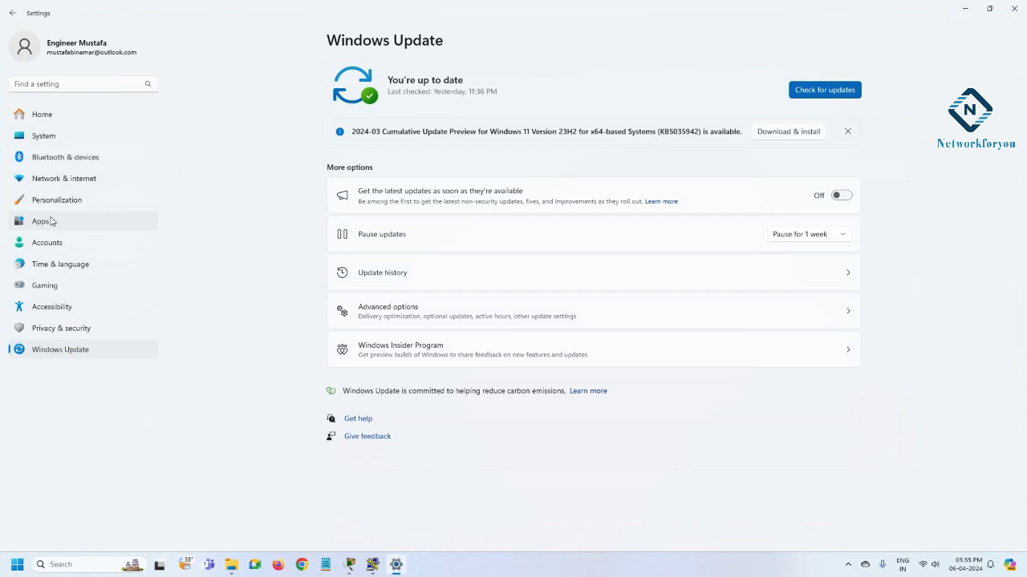
Open Device Manager from the System About page and maximise its window
{"action": "left_click", "coordinate": [53, 137]}
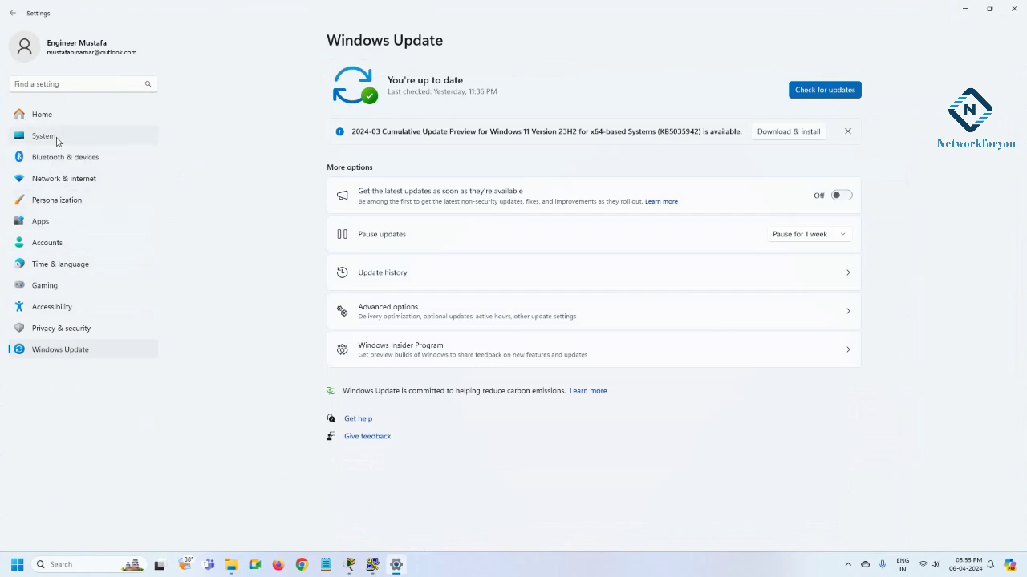
{"action": "scroll", "coordinate": [434, 210], "scroll_direction": "down", "scroll_amount": 5}
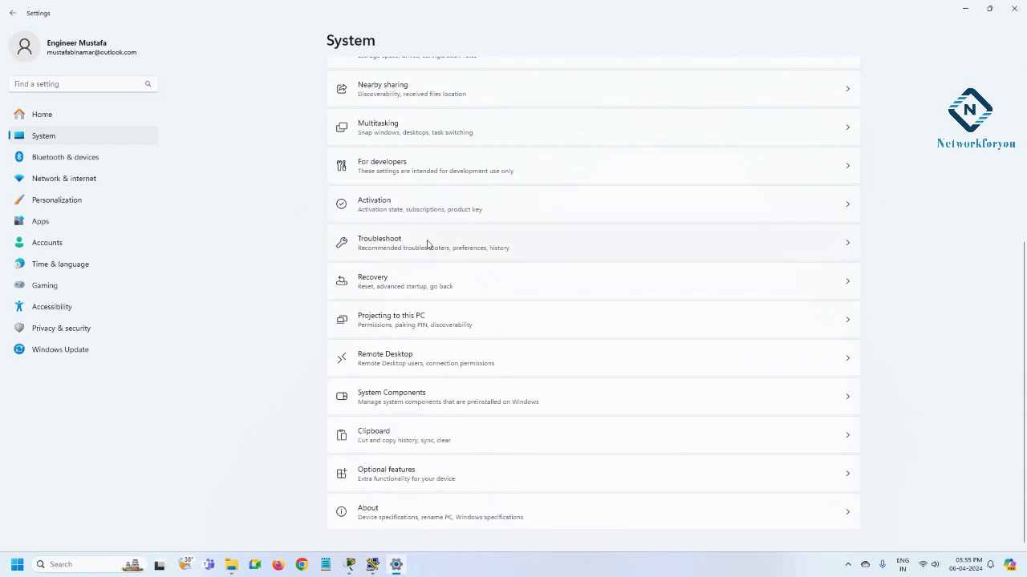
{"action": "left_click", "coordinate": [399, 515]}
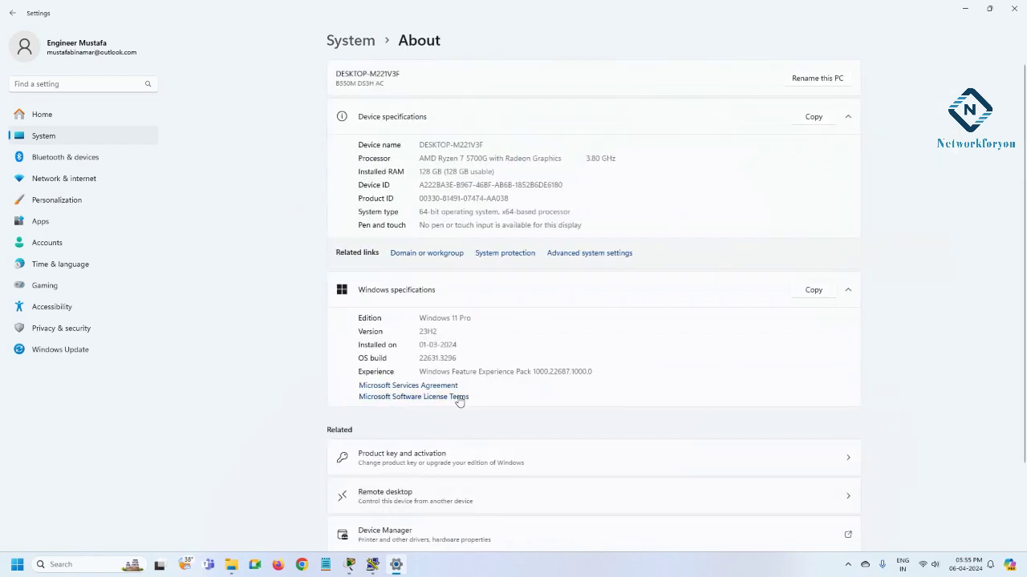
{"action": "scroll", "coordinate": [460, 396], "scroll_direction": "down", "scroll_amount": 2}
{"action": "scroll", "coordinate": [460, 396], "scroll_direction": "up", "scroll_amount": 2}
{"action": "scroll", "coordinate": [393, 449], "scroll_direction": "down", "scroll_amount": 3}
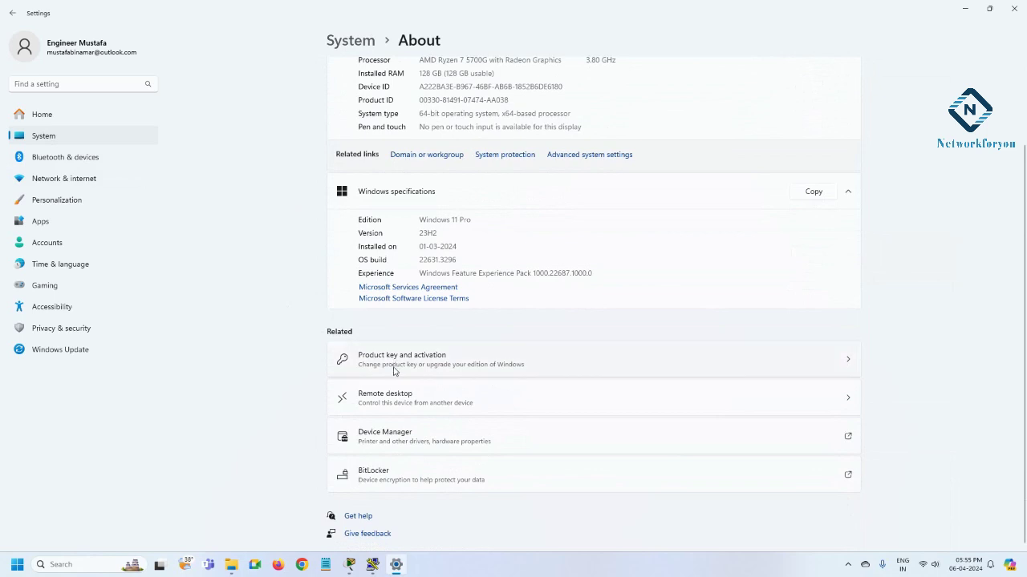
{"action": "left_click", "coordinate": [402, 441]}
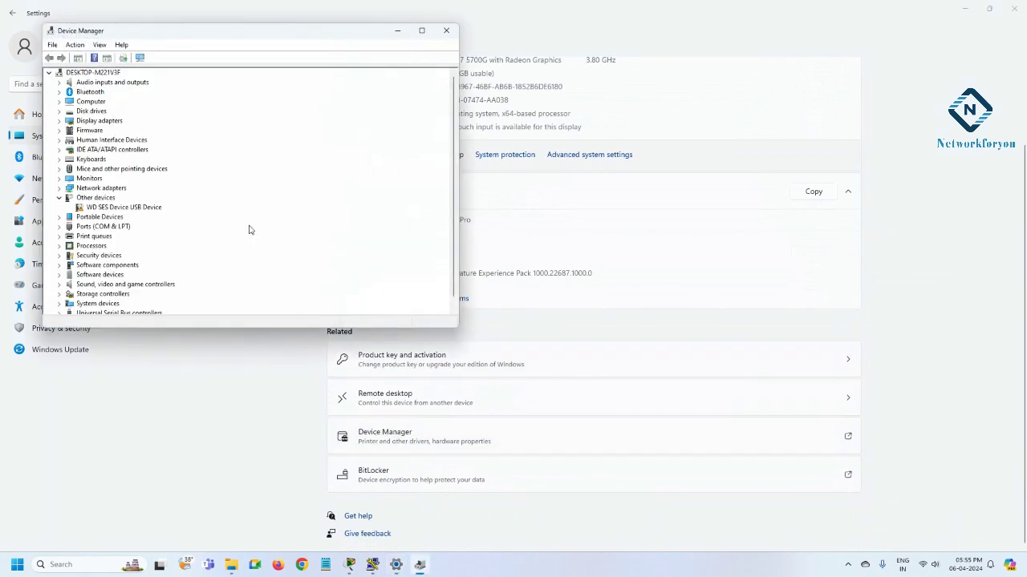
{"action": "left_click_drag", "start_coordinate": [224, 36], "coordinate": [404, 90]}
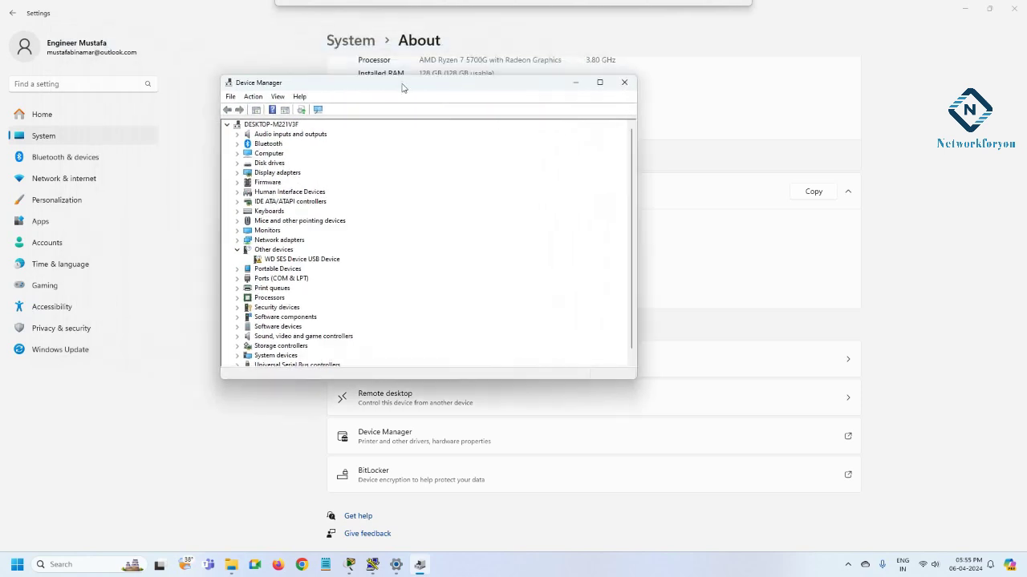
{"action": "left_click", "coordinate": [598, 82]}
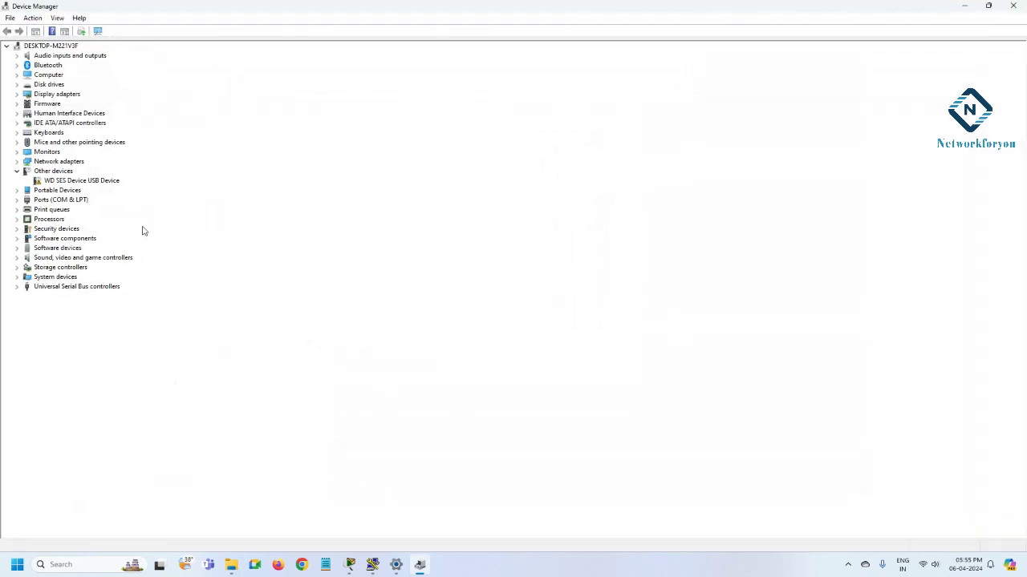
Expand the Ports (COM & LPT) category and examine its entries, ending with Communications Port (COM1) selected
{"action": "left_click", "coordinate": [42, 200]}
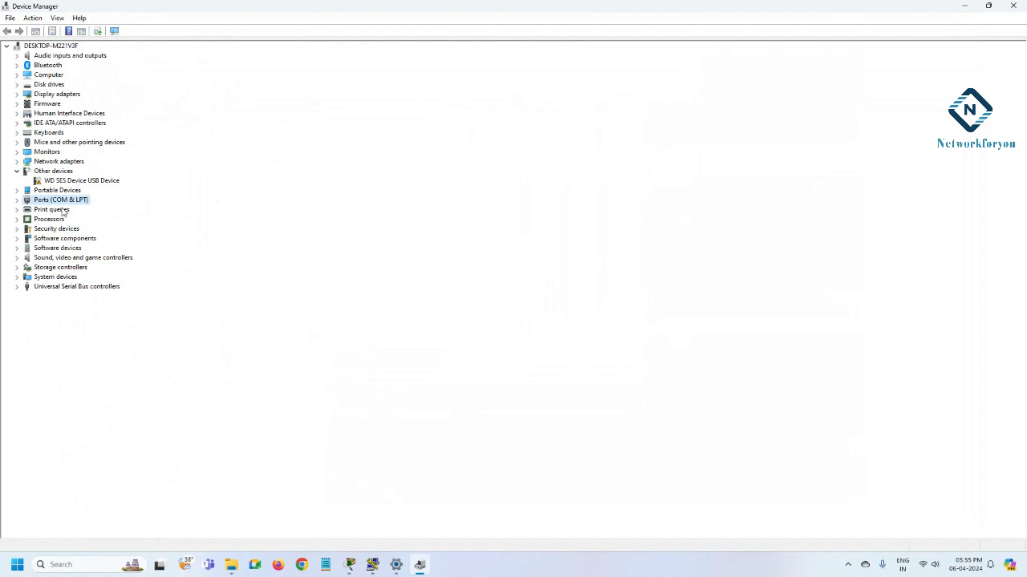
{"action": "left_click", "coordinate": [17, 201]}
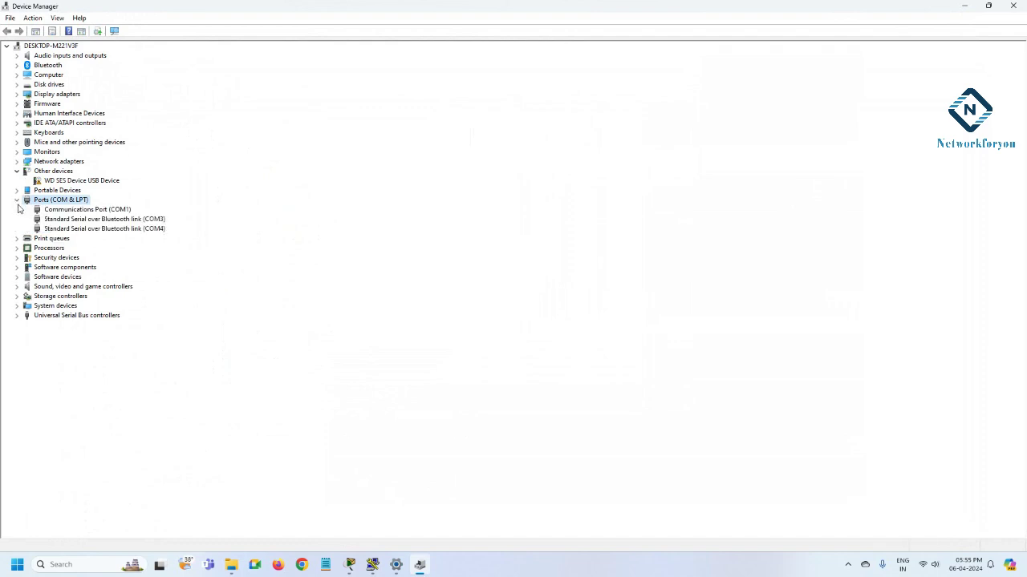
{"action": "left_click", "coordinate": [144, 221]}
{"action": "left_click", "coordinate": [143, 229]}
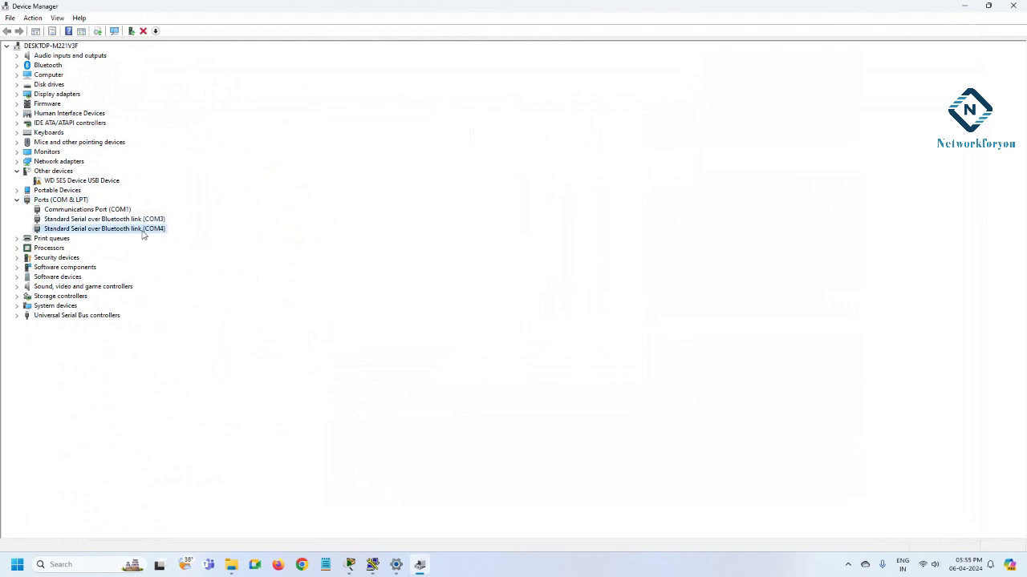
{"action": "left_click", "coordinate": [139, 224]}
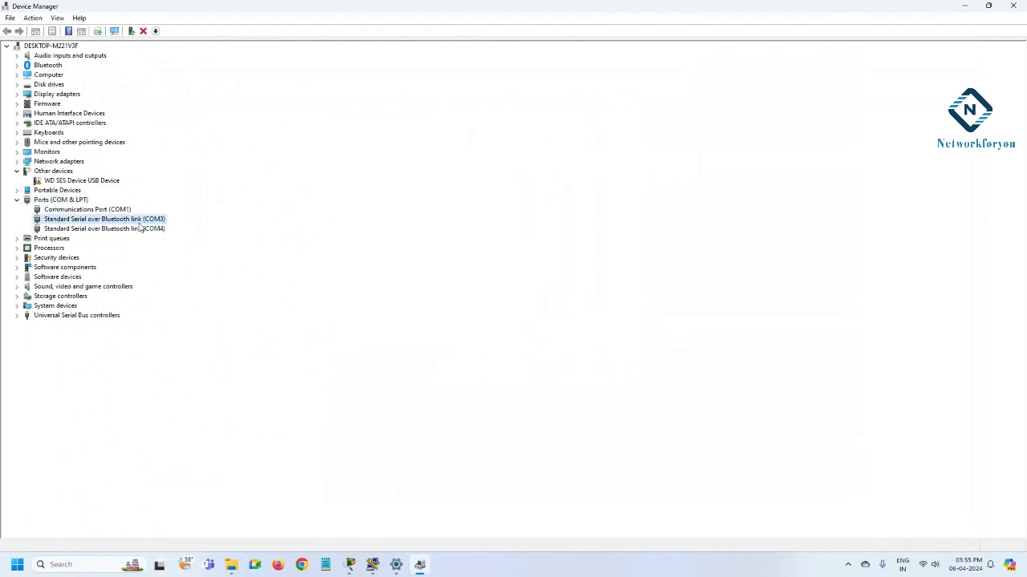
{"action": "left_click", "coordinate": [121, 212]}
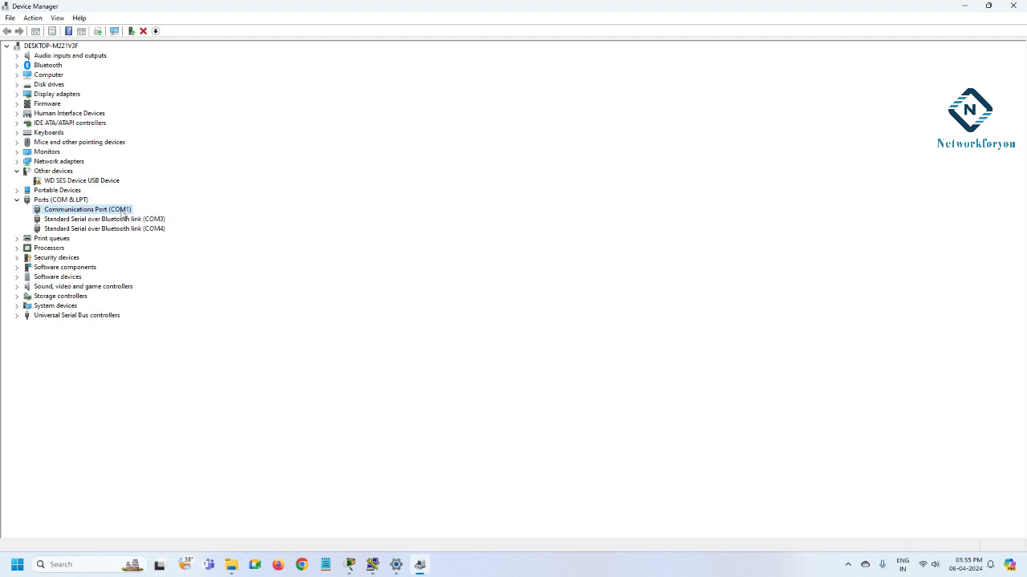
Switch back to PuTTY, open the serial session on COM1, and move the session window clear of the device list
{"action": "left_click", "coordinate": [372, 565]}
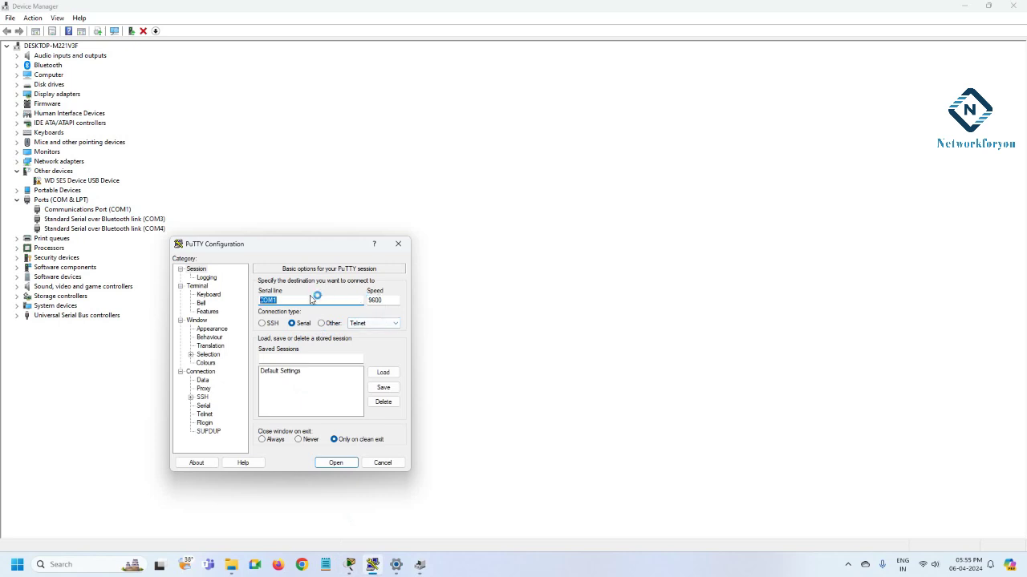
{"action": "left_click", "coordinate": [278, 300]}
{"action": "left_click", "coordinate": [273, 300]}
{"action": "left_click", "coordinate": [336, 464]}
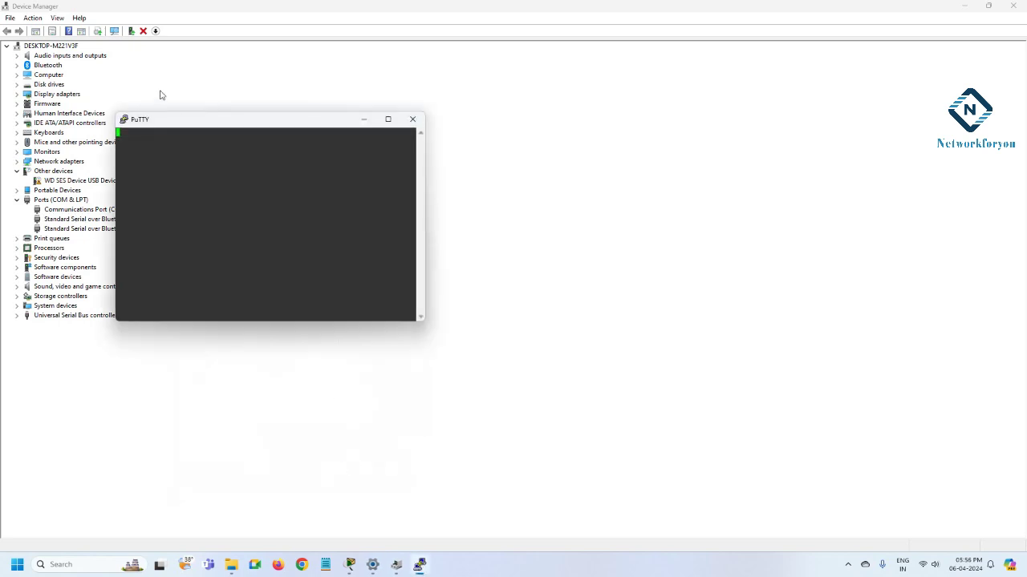
{"action": "left_click", "coordinate": [192, 119]}
{"action": "left_click_drag", "start_coordinate": [193, 119], "coordinate": [365, 137]}
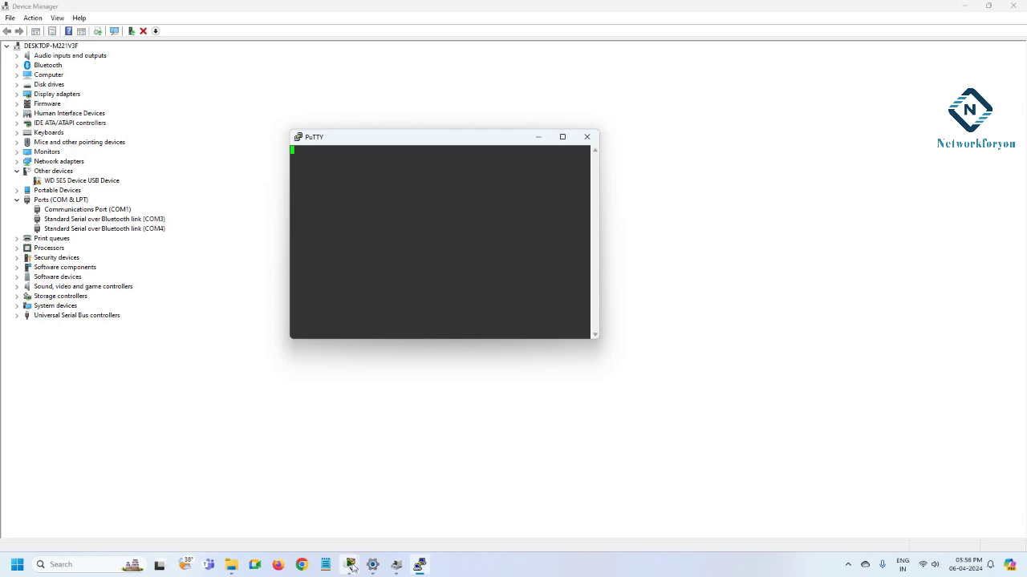
Switch to the Laptop0 terminal in Packet Tracer, start the router console session, and highlight the Router> prompt
{"action": "mouse_move", "coordinate": [351, 565]}
{"action": "left_click", "coordinate": [423, 487]}
{"action": "left_click", "coordinate": [603, 390]}
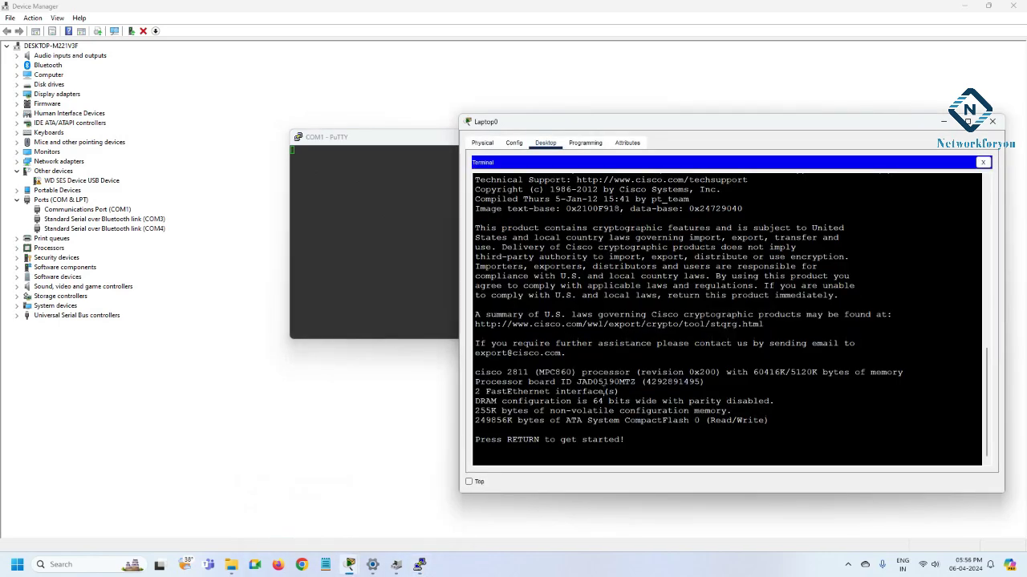
{"action": "key", "text": "Return"}
{"action": "key", "text": "Return"}
{"action": "key", "text": "Return"}
{"action": "key", "text": "Return"}
{"action": "key", "text": "Return"}
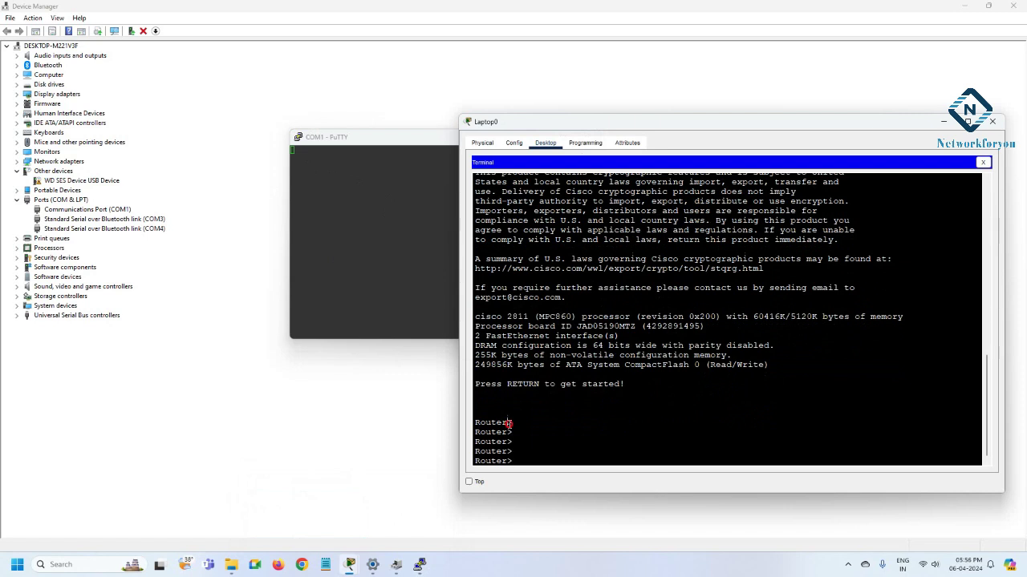
{"action": "left_click_drag", "start_coordinate": [509, 423], "coordinate": [475, 424]}
Close the Laptop0 terminal, reopen it with the 9600, 8, None, 1, None port configuration, and bring up the router prompt again
{"action": "left_click", "coordinate": [982, 162]}
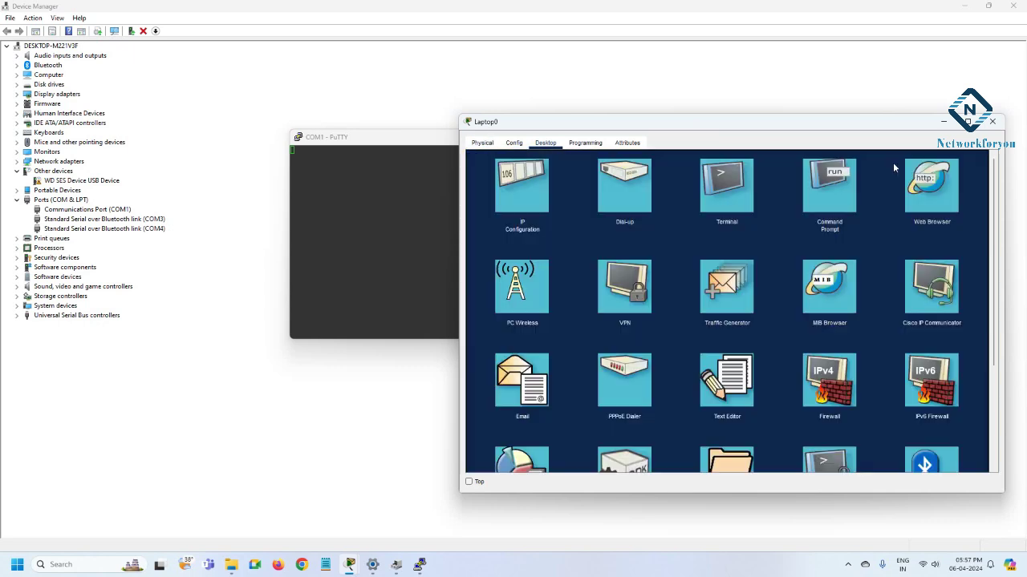
{"action": "left_click", "coordinate": [728, 197]}
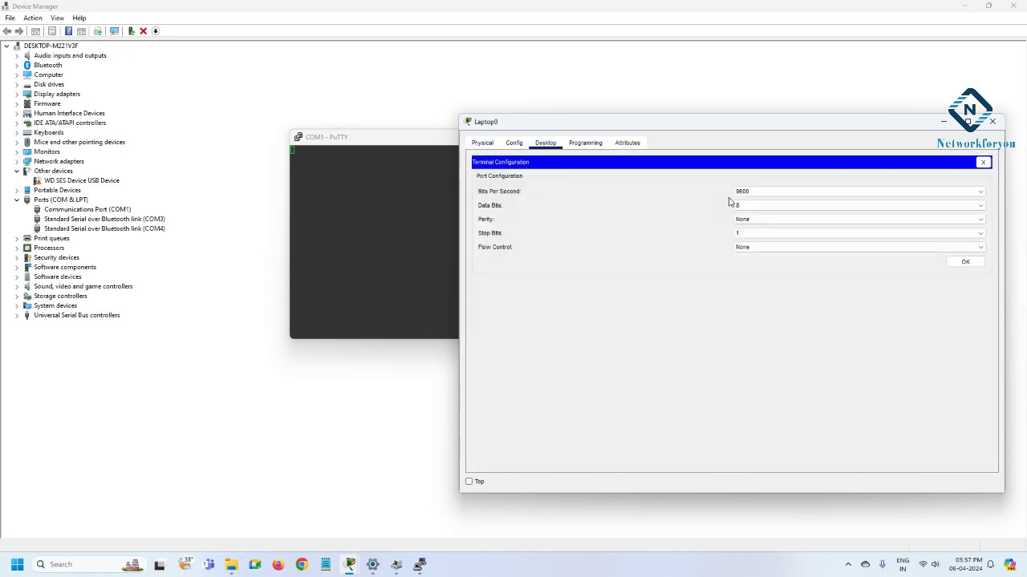
{"action": "left_click", "coordinate": [964, 263]}
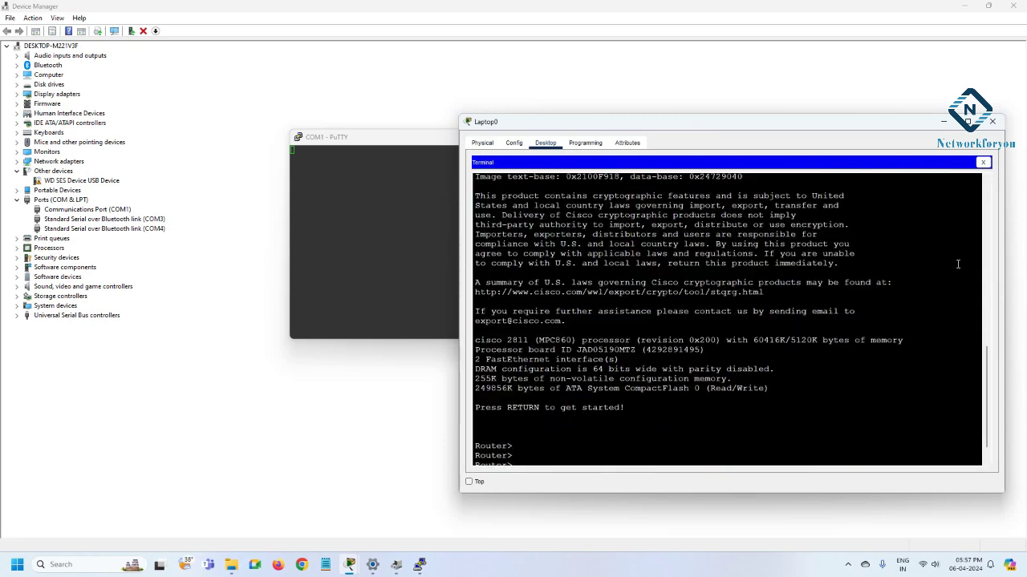
{"action": "key", "text": "Return"}
{"action": "key", "text": "Return"}
{"action": "key", "text": "Return"}
Close the COM1 PuTTY session and relaunch PuTTY through a Windows search for putty.exe
{"action": "left_click", "coordinate": [446, 241]}
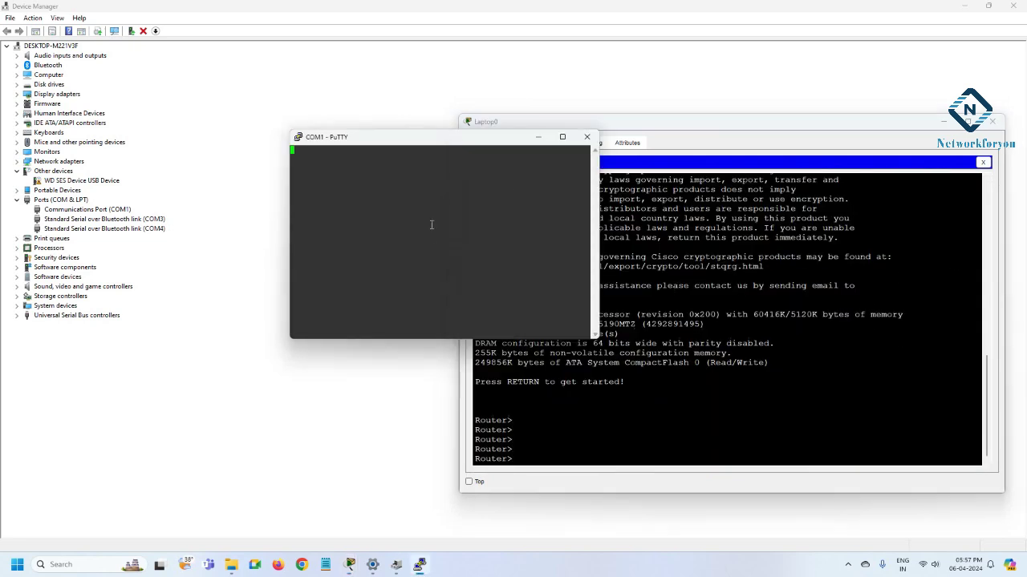
{"action": "left_click", "coordinate": [586, 138]}
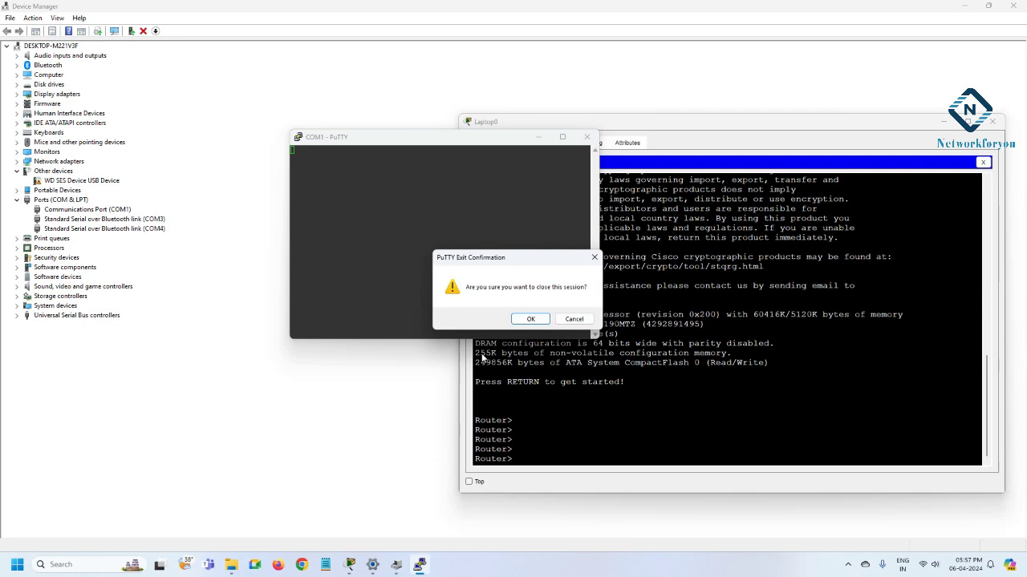
{"action": "left_click", "coordinate": [531, 318]}
{"action": "left_click", "coordinate": [80, 564]}
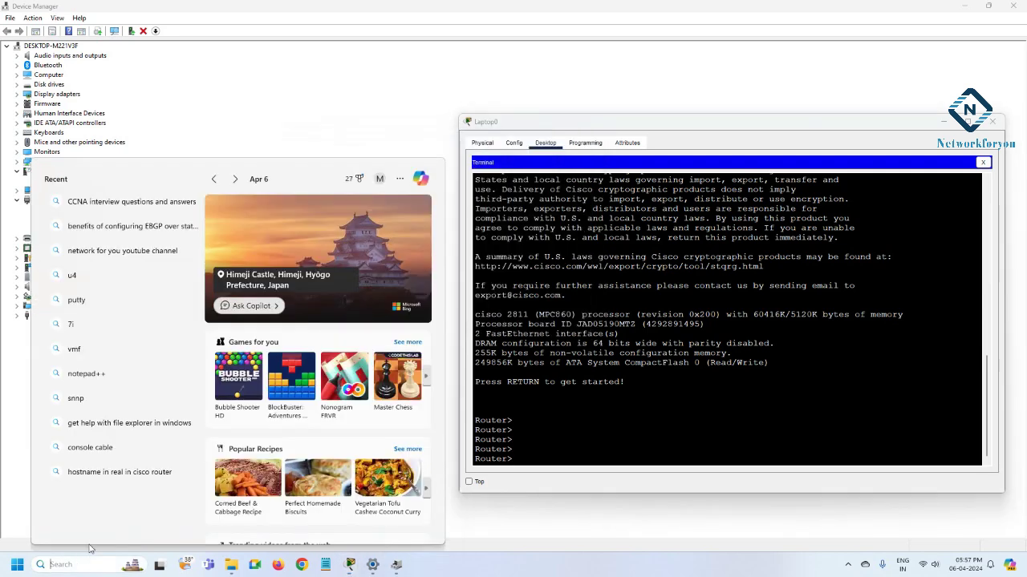
{"action": "type", "text": "pu"}
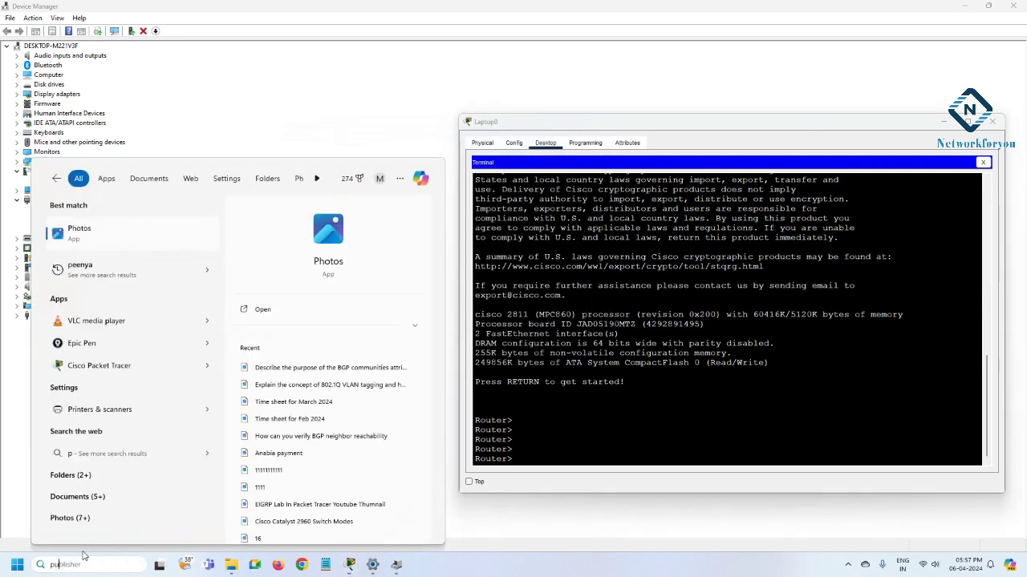
{"action": "type", "text": "tty.exe"}
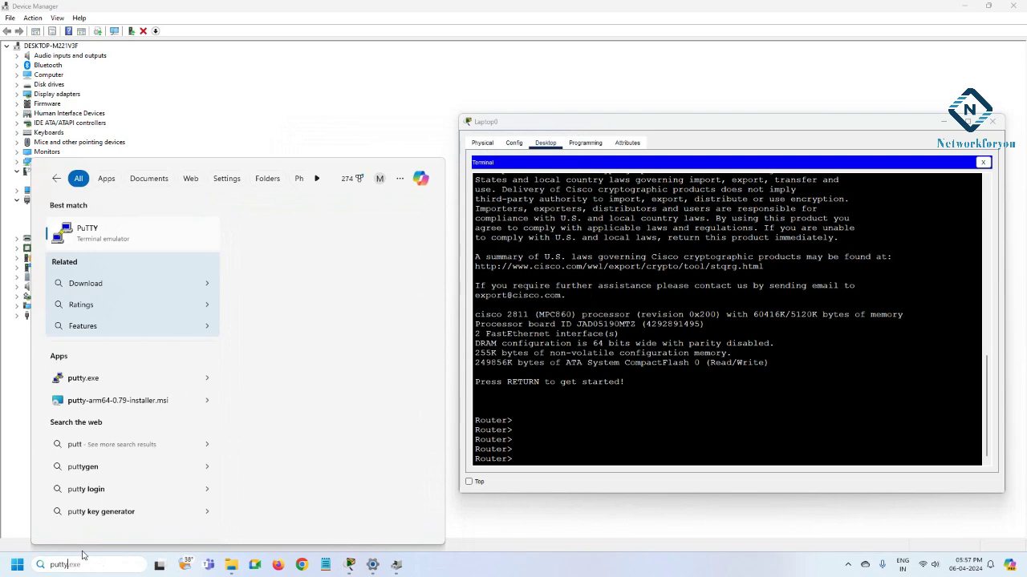
{"action": "left_click", "coordinate": [325, 260]}
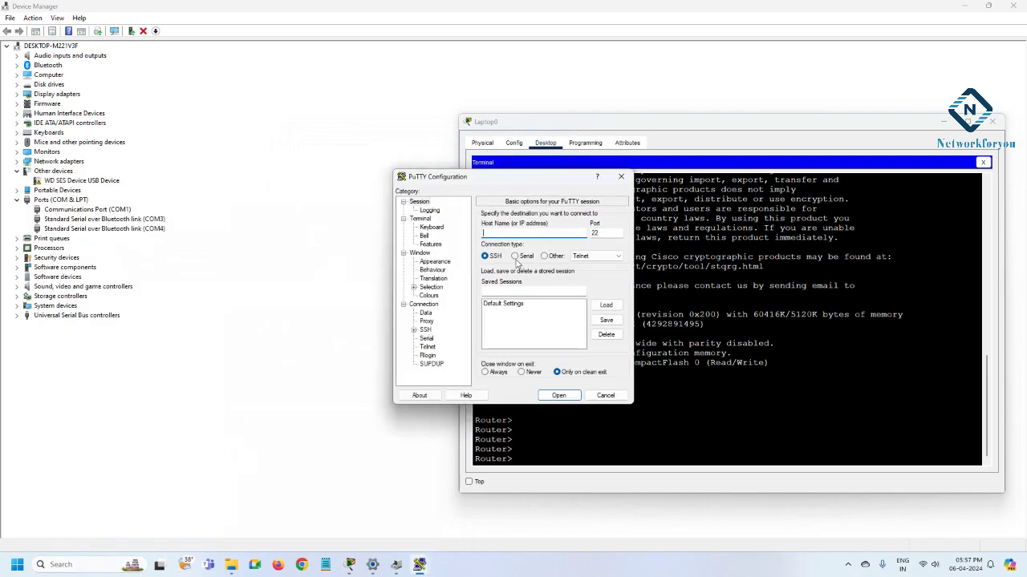
Switch PuTTY's connection type to Serial, highlight the COM1 serial line, and open the session
{"action": "left_click", "coordinate": [516, 257]}
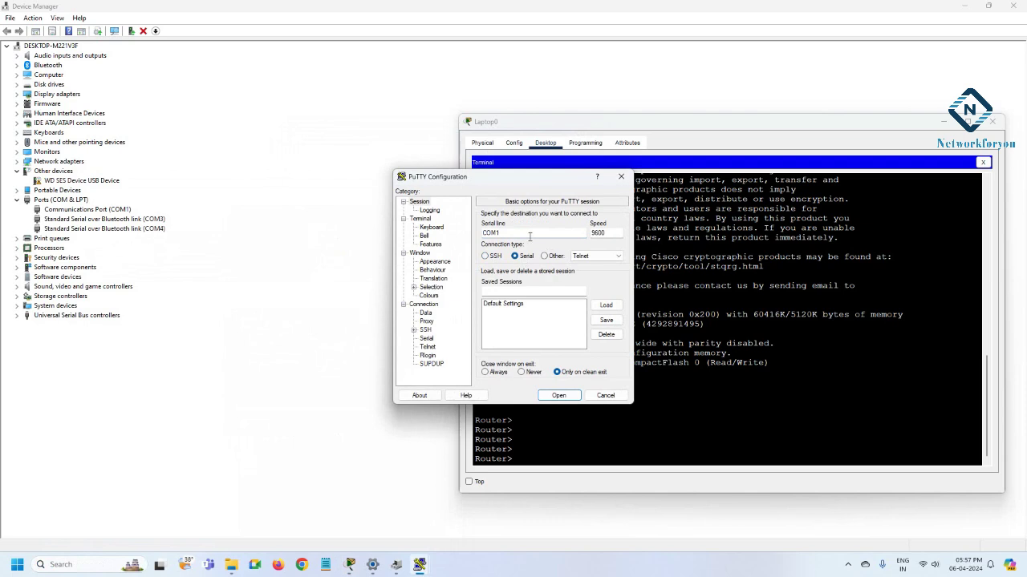
{"action": "left_click_drag", "start_coordinate": [513, 233], "coordinate": [483, 232]}
{"action": "left_click", "coordinate": [566, 396]}
{"action": "left_click", "coordinate": [561, 395]}
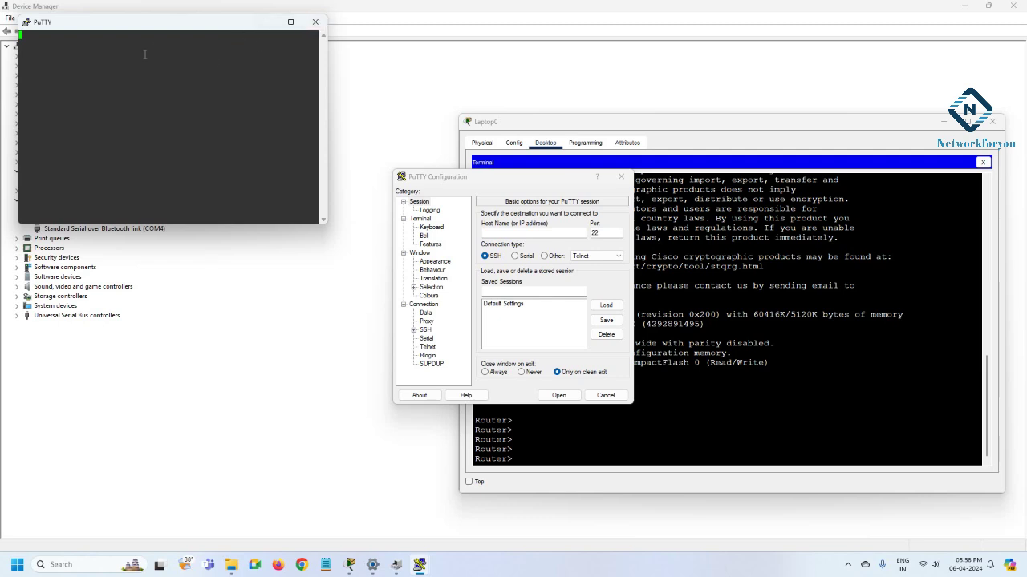
Close the open PuTTY serial session and cancel the remaining PuTTY Configuration dialog
{"action": "left_click", "coordinate": [315, 22]}
{"action": "left_click", "coordinate": [528, 318]}
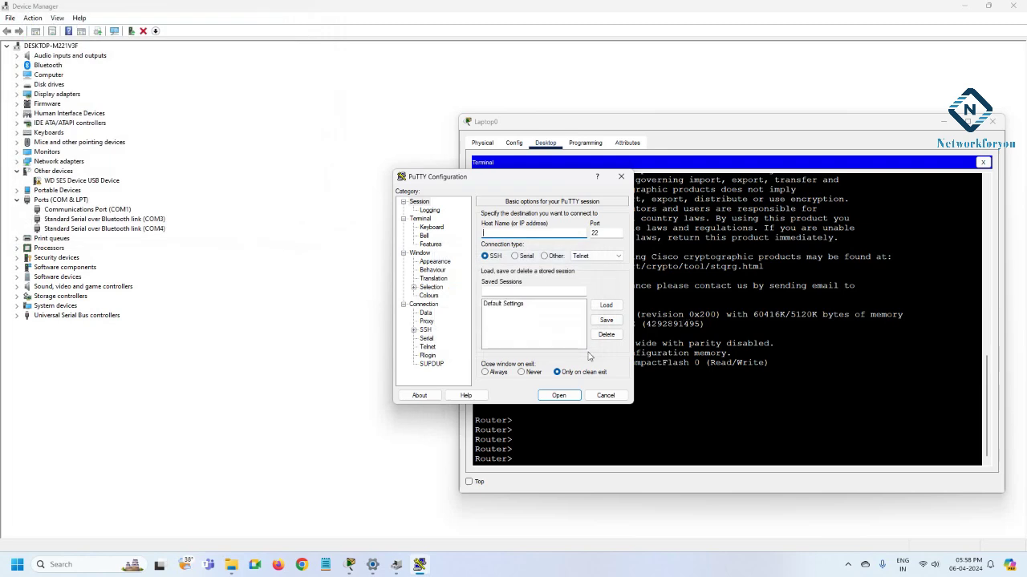
{"action": "left_click", "coordinate": [605, 396]}
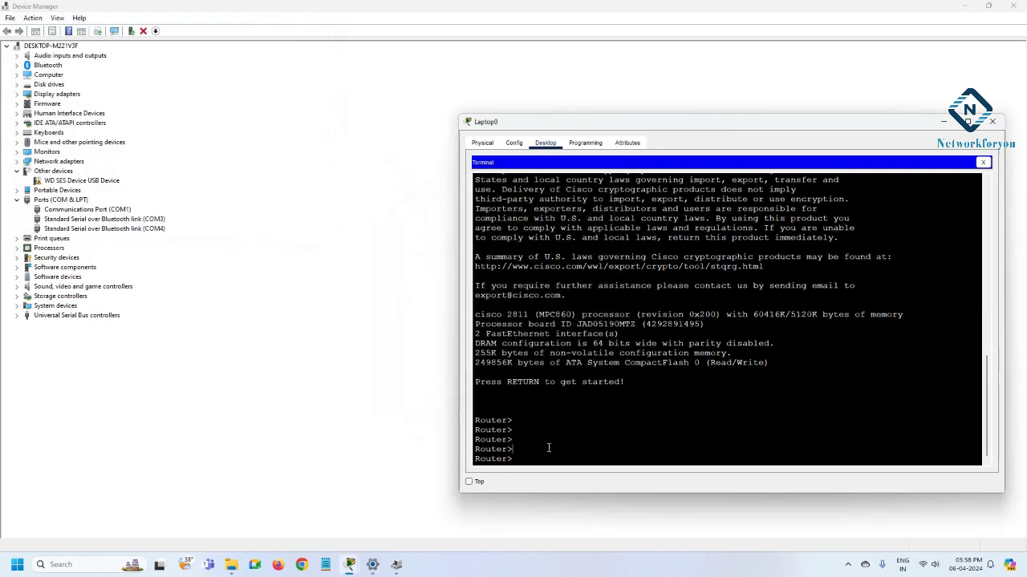
Bring up several fresh Router> prompts in the Laptop0 terminal
{"action": "key", "text": "Return"}
{"action": "key", "text": "Return"}
{"action": "key", "text": "Return"}
{"action": "key", "text": "Return"}
{"action": "key", "text": "Return"}
{"action": "key", "text": "Return"}
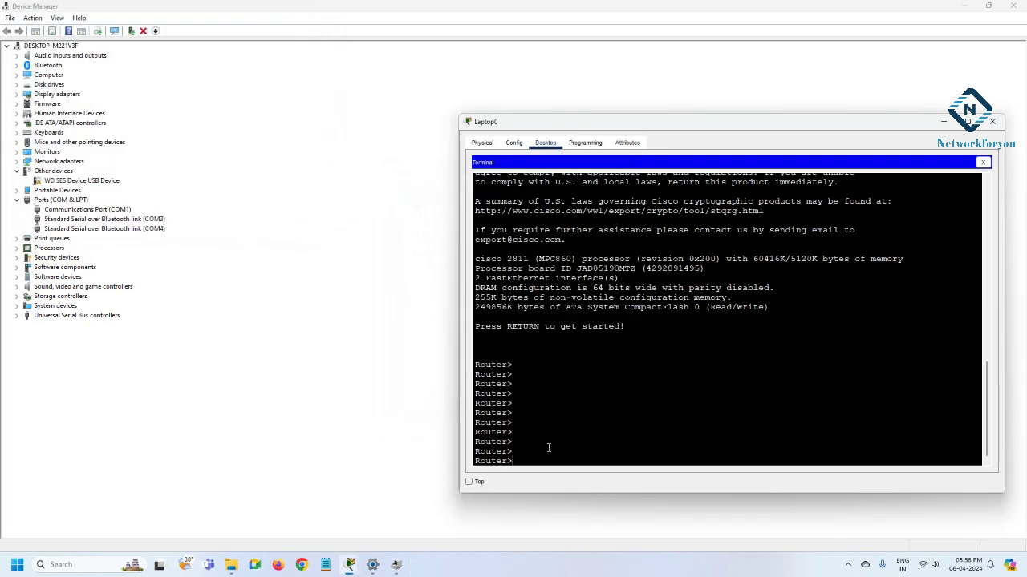
Move the Laptop0 window out of the way and close Device Manager and the Settings window behind it
{"action": "left_click", "coordinate": [820, 125]}
{"action": "left_click_drag", "start_coordinate": [821, 126], "coordinate": [809, 87]}
{"action": "left_click", "coordinate": [1014, 5]}
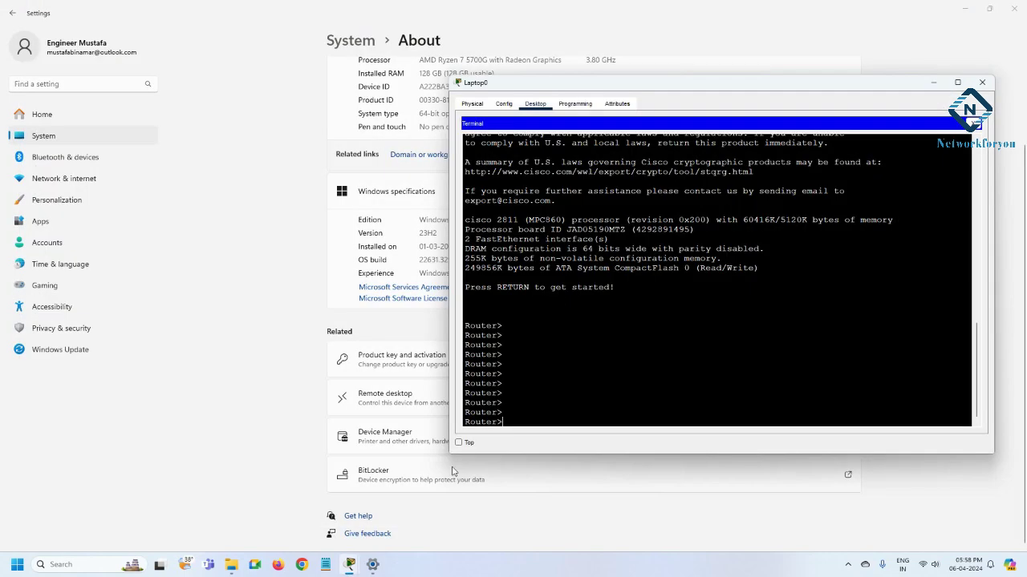
{"action": "left_click", "coordinate": [1015, 6]}
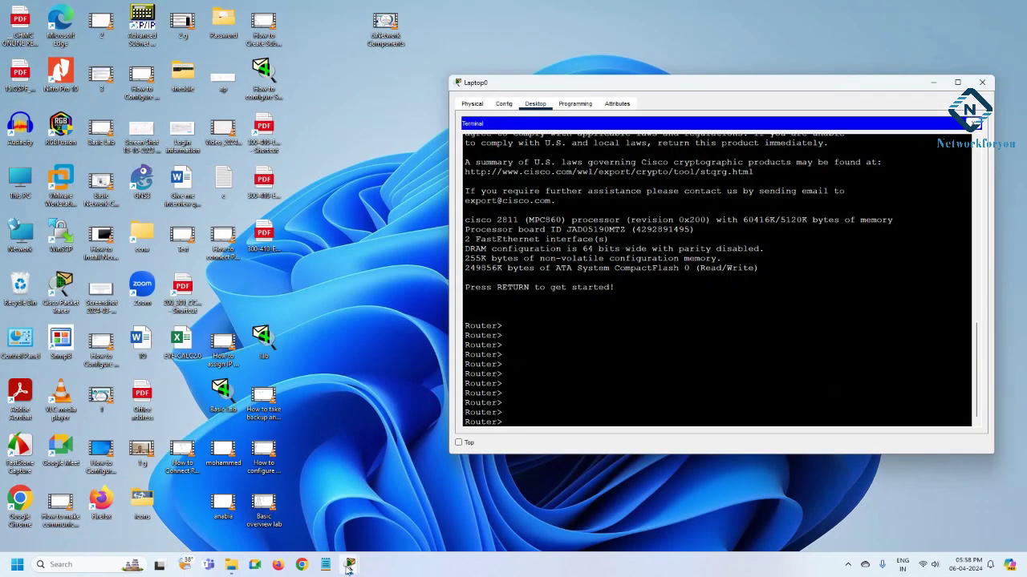
Switch to the Packet Tracer topology, reopen the Laptop0 window, and place it below the R1–Laptop0 console link
{"action": "left_click", "coordinate": [349, 566]}
{"action": "left_click", "coordinate": [303, 501]}
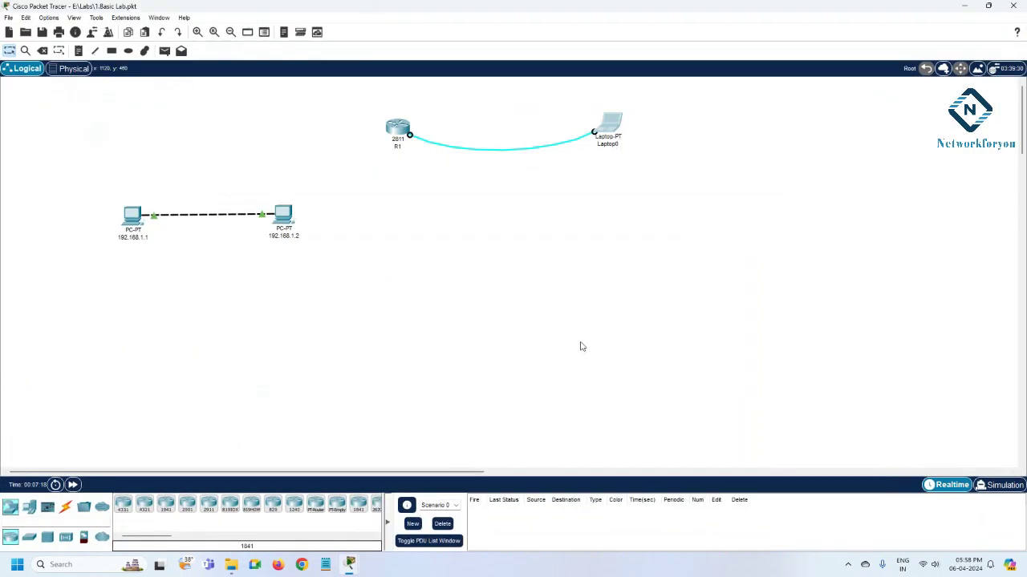
{"action": "left_click", "coordinate": [610, 122]}
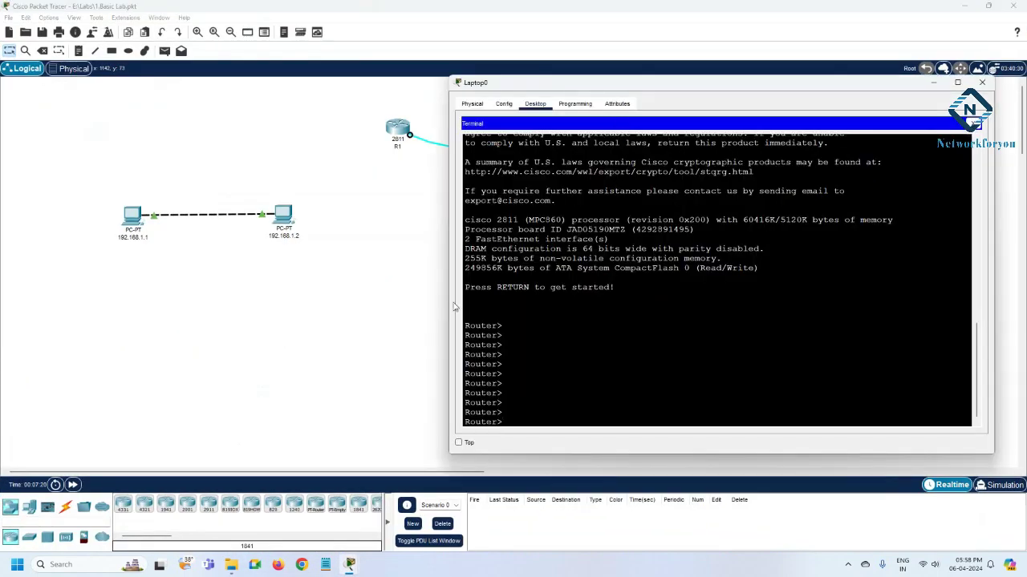
{"action": "left_click_drag", "start_coordinate": [635, 84], "coordinate": [568, 199]}
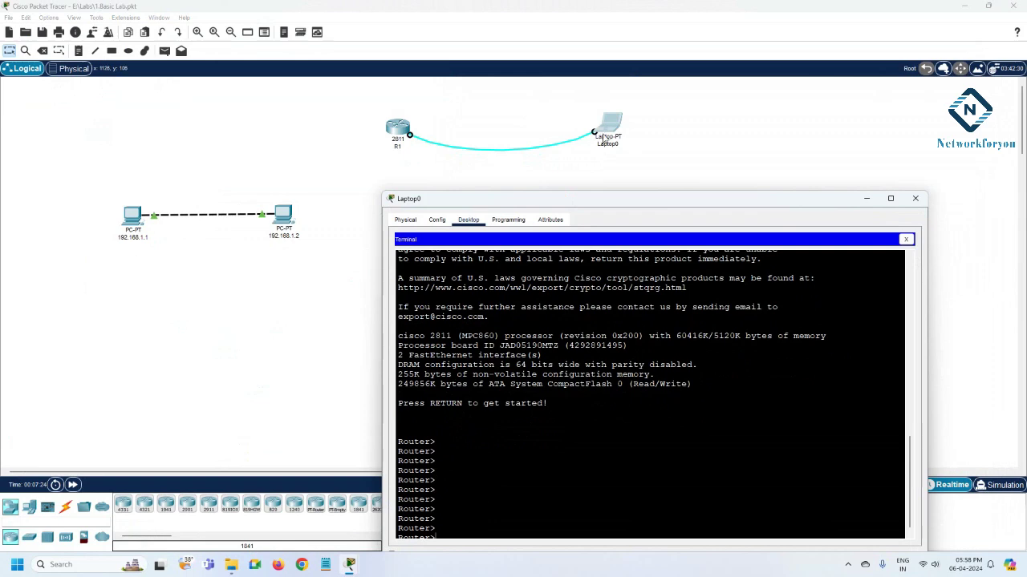
{"action": "left_click_drag", "start_coordinate": [638, 202], "coordinate": [724, 175]}
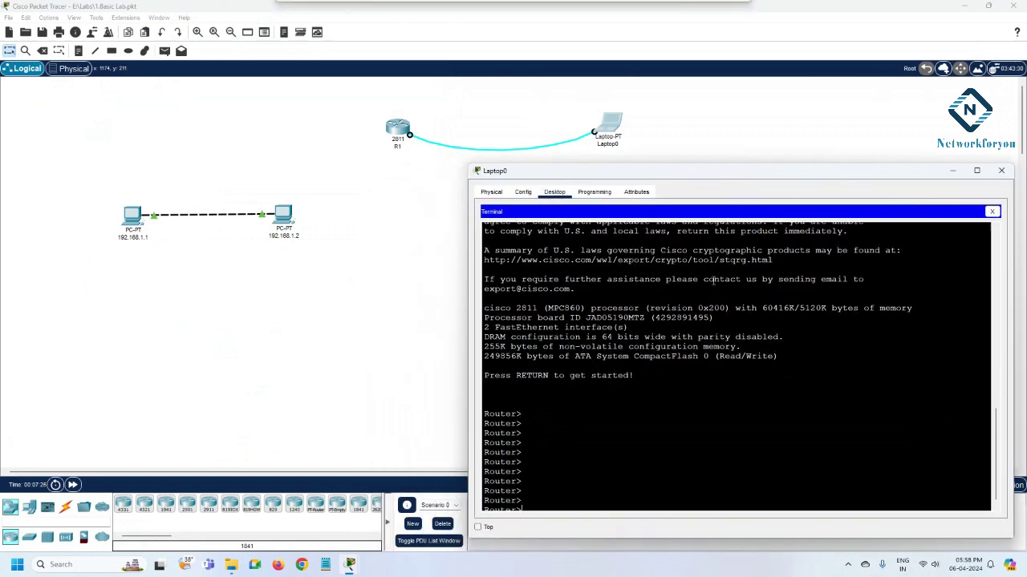
Enter privileged EXEC mode on the router with the en command and repeat the Router# prompt
{"action": "key", "text": "Return"}
{"action": "key", "text": "Return"}
{"action": "key", "text": "Return"}
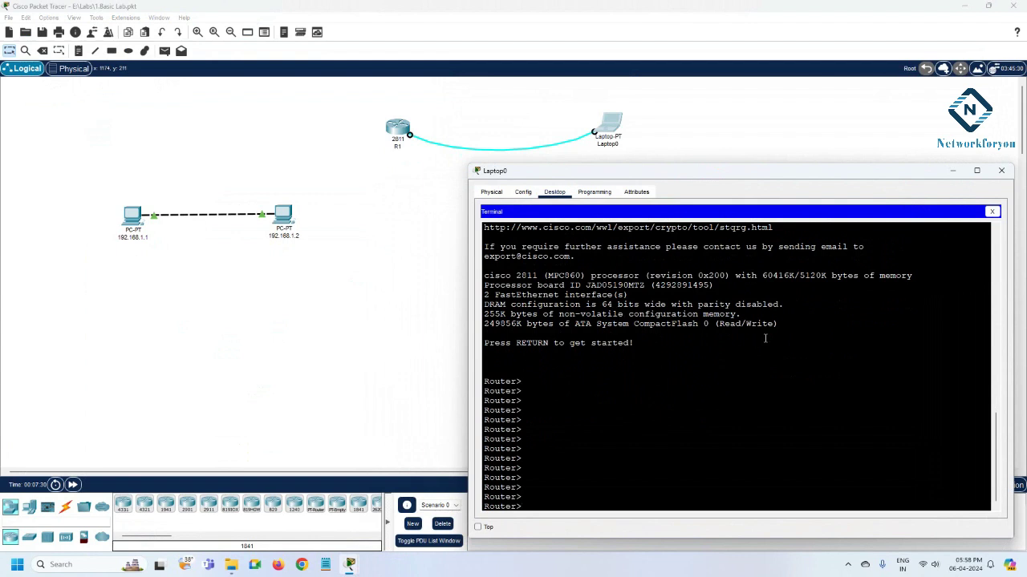
{"action": "type", "text": "en"}
{"action": "key", "text": "Return"}
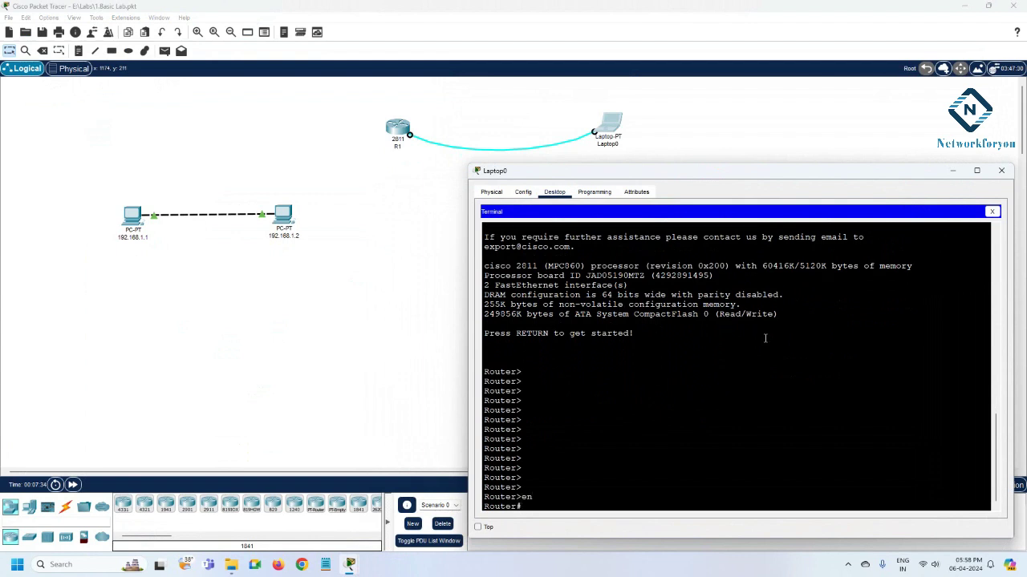
{"action": "key", "text": "Return"}
{"action": "key", "text": "Return"}
{"action": "key", "text": "Return"}
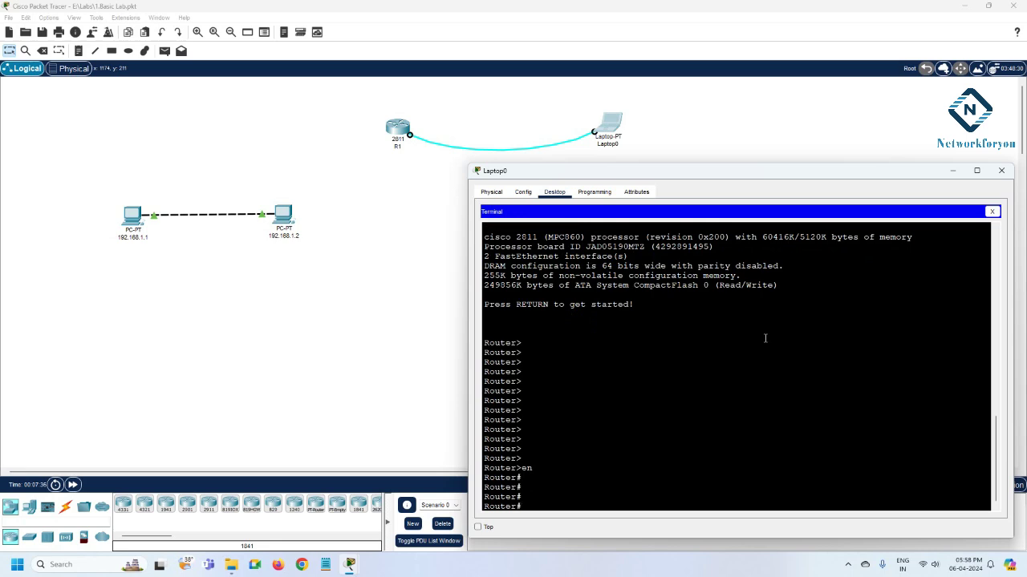
Enter global configuration mode with config t and open interface configuration with int f0/0
{"action": "type", "text": "config t"}
{"action": "key", "text": "Return"}
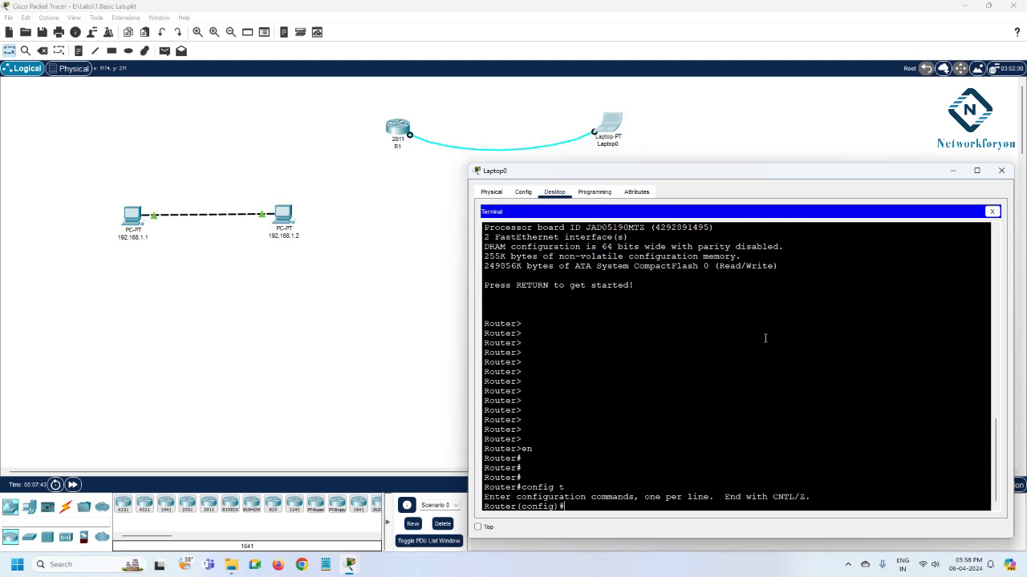
{"action": "type", "text": "int"}
{"action": "type", "text": "f0/0"}
{"action": "key", "text": "Return"}
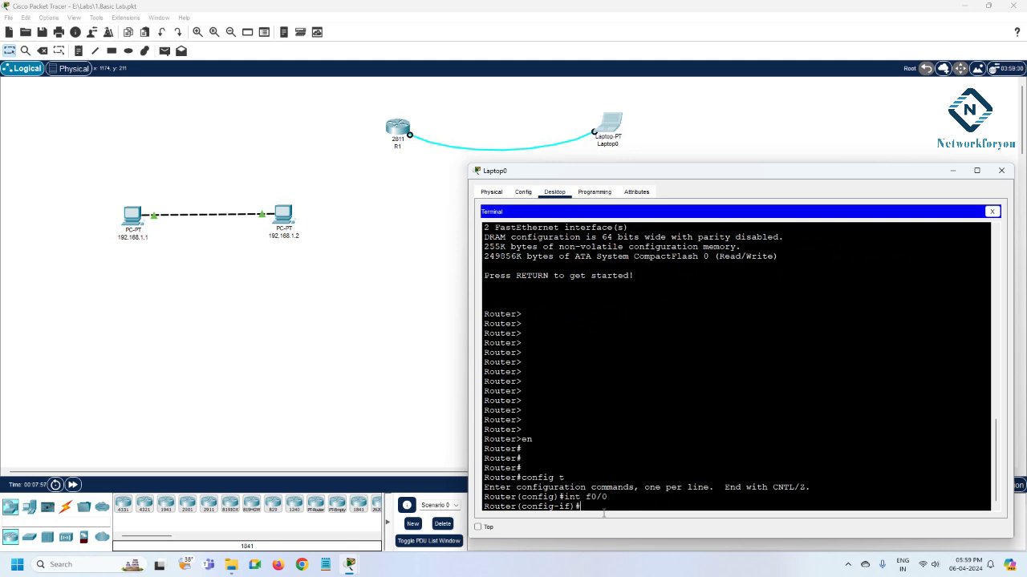
Highlight the int f0/0 command and the Router(config-if)# prompt to examine interface configuration mode
{"action": "left_click_drag", "start_coordinate": [608, 497], "coordinate": [581, 497]}
{"action": "left_click_drag", "start_coordinate": [484, 507], "coordinate": [569, 507]}
{"action": "left_click", "coordinate": [570, 507]}
{"action": "left_click_drag", "start_coordinate": [607, 498], "coordinate": [560, 497]}
{"action": "left_click", "coordinate": [649, 500]}
Exit interface configuration straight to privileged EXEC mode and bring up fresh Router# prompts
{"action": "key", "text": "ctrl+z"}
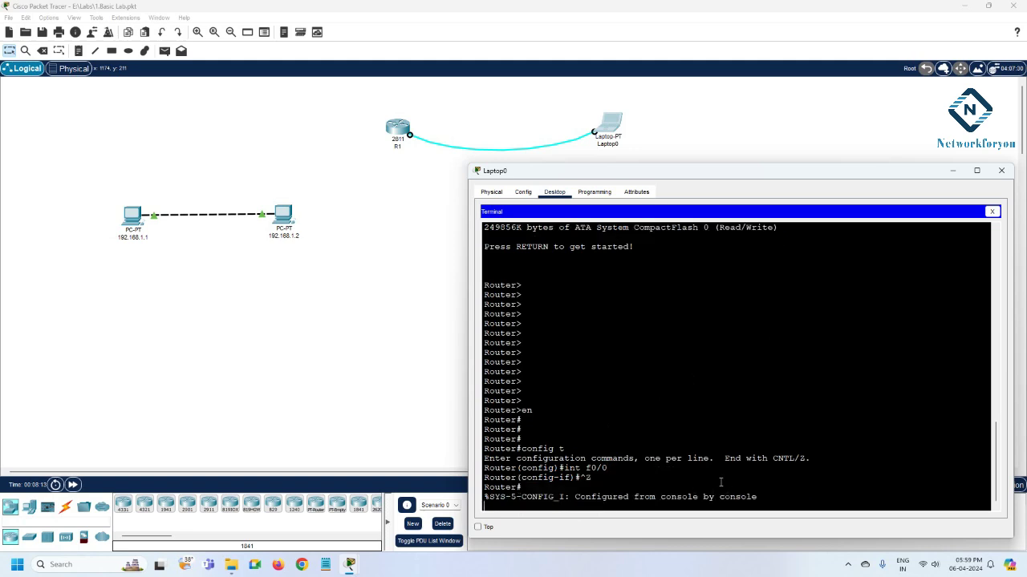
{"action": "key", "text": "Return"}
{"action": "key", "text": "Return"}
{"action": "key", "text": "Return"}
{"action": "key", "text": "Return"}
{"action": "key", "text": "Return"}
{"action": "key", "text": "Return"}
{"action": "key", "text": "Return"}
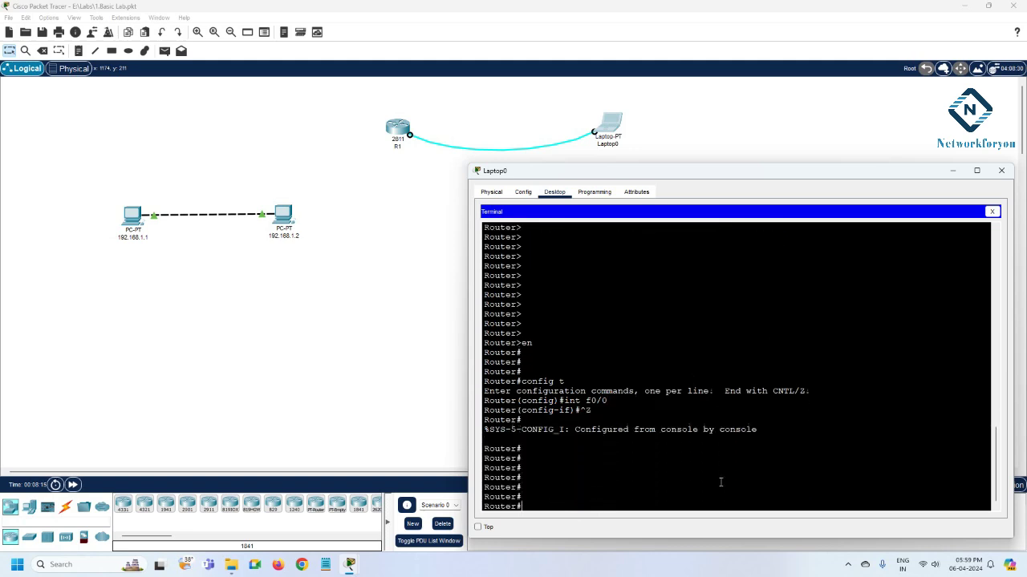
{"action": "key", "text": "Return"}
{"action": "key", "text": "Return"}
{"action": "key", "text": "Return"}
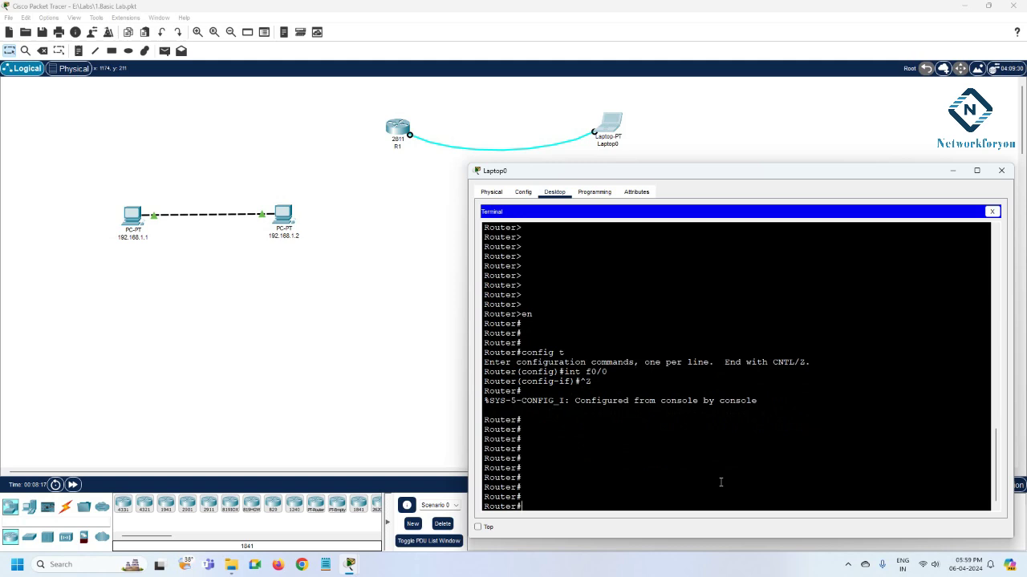
Re-enter global configuration mode with config t, highlight the command and its prompt, and dismiss the Adobe Acrobat notification
{"action": "type", "text": "config t"}
{"action": "key", "text": "Return"}
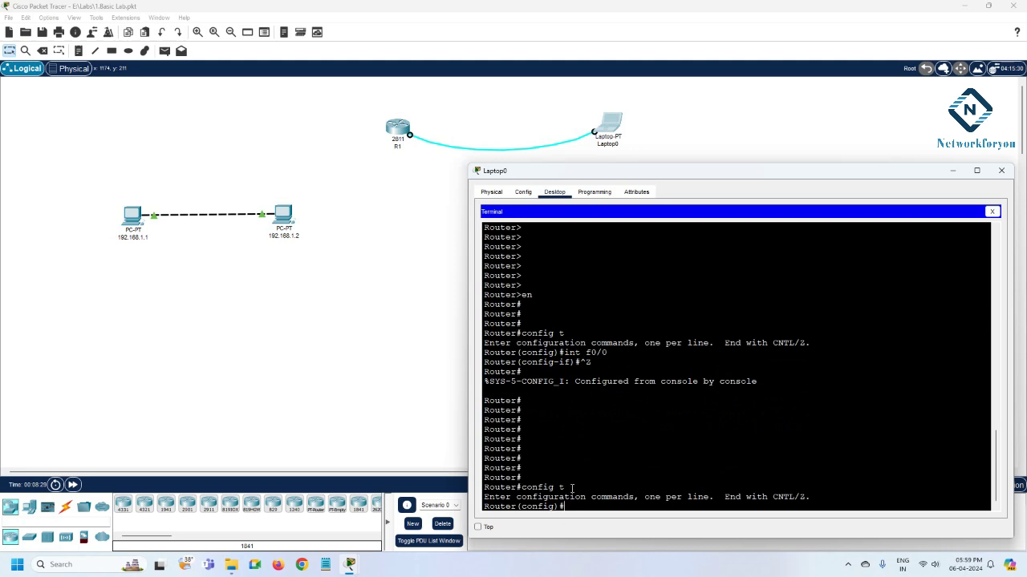
{"action": "left_click_drag", "start_coordinate": [571, 488], "coordinate": [522, 488]}
{"action": "left_click_drag", "start_coordinate": [576, 506], "coordinate": [518, 507]}
{"action": "left_click", "coordinate": [576, 504]}
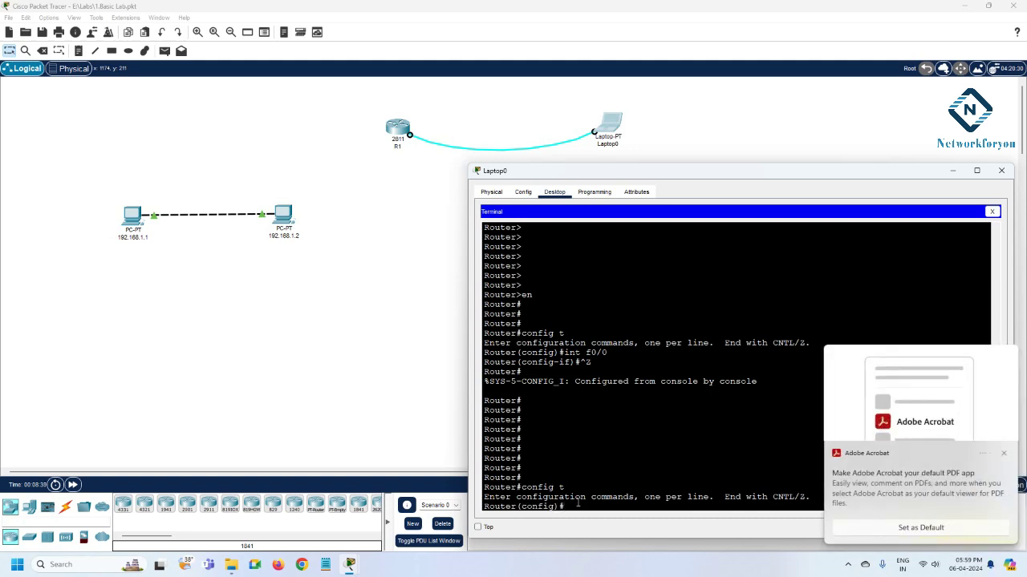
{"action": "left_click", "coordinate": [1003, 454]}
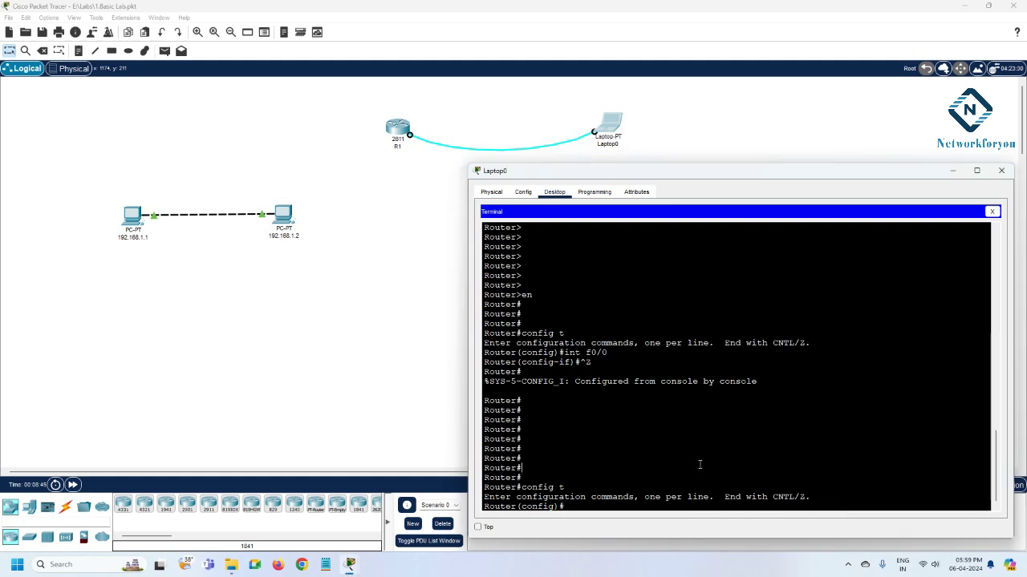
Set the router's name to R1 with the hostname command, auto-completing it from hos
{"action": "type", "text": "hos"}
{"action": "key", "text": "Tab"}
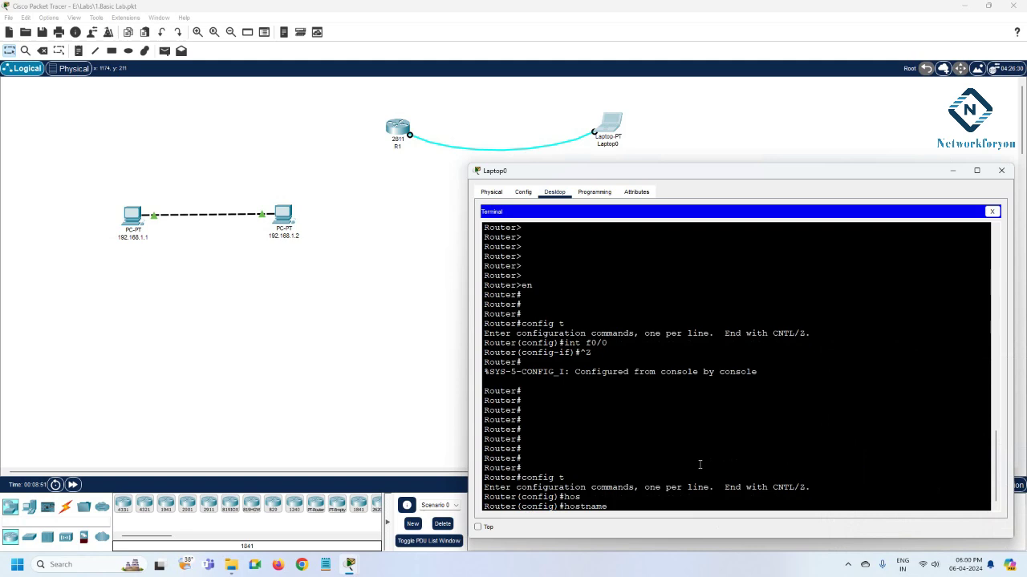
{"action": "type", "text": "R1"}
{"action": "key", "text": "Return"}
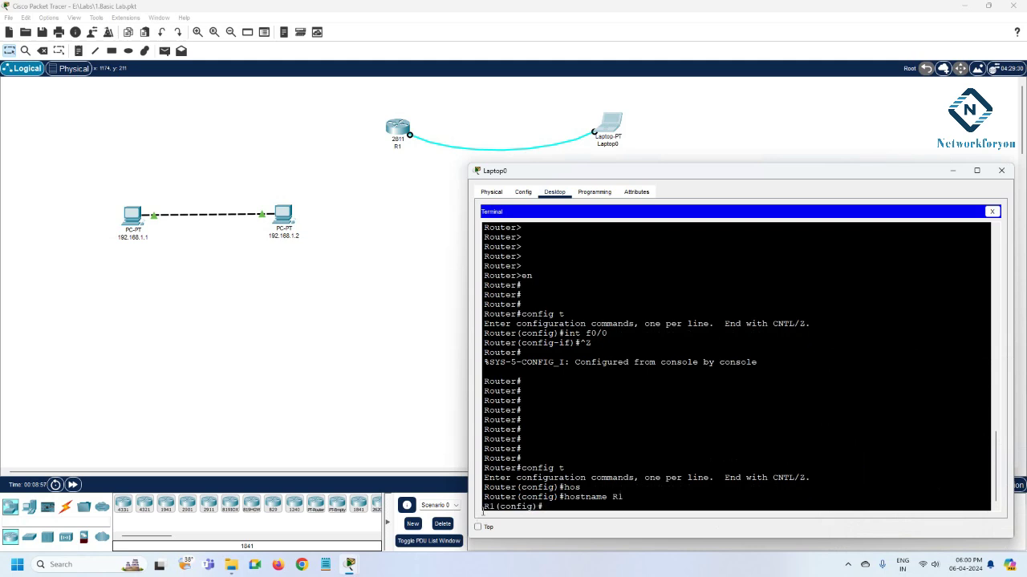
Highlight the config t and hostname R1 commands and the R1 prompt to review how the router was renamed
{"action": "mouse_move", "coordinate": [499, 507]}
{"action": "left_mouse_down"}
{"action": "mouse_move", "coordinate": [482, 507]}
{"action": "mouse_move", "coordinate": [516, 498]}
{"action": "mouse_move", "coordinate": [483, 498]}
{"action": "left_mouse_up"}
{"action": "left_click_drag", "start_coordinate": [624, 497], "coordinate": [564, 498]}
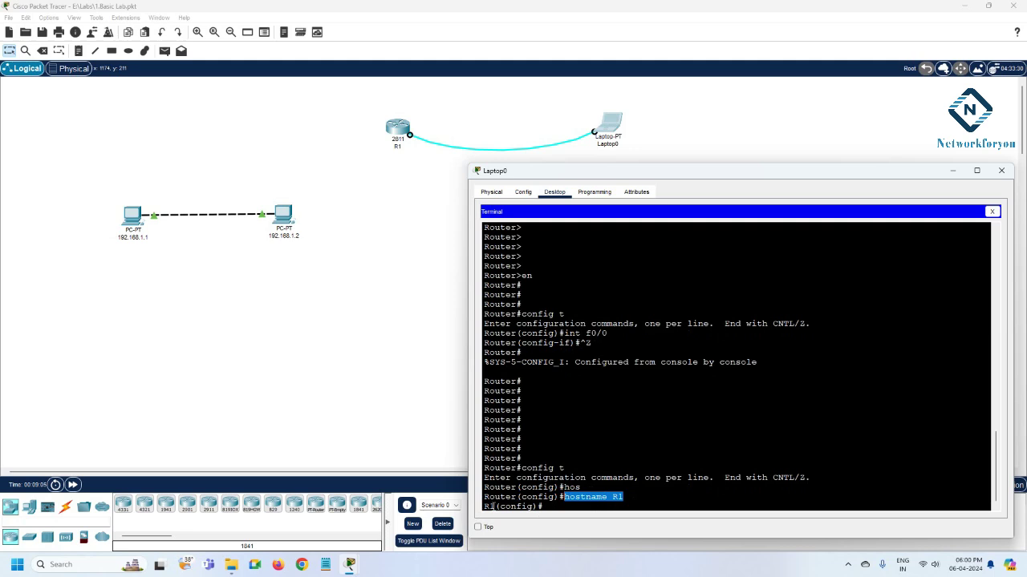
{"action": "left_click_drag", "start_coordinate": [492, 506], "coordinate": [483, 507]}
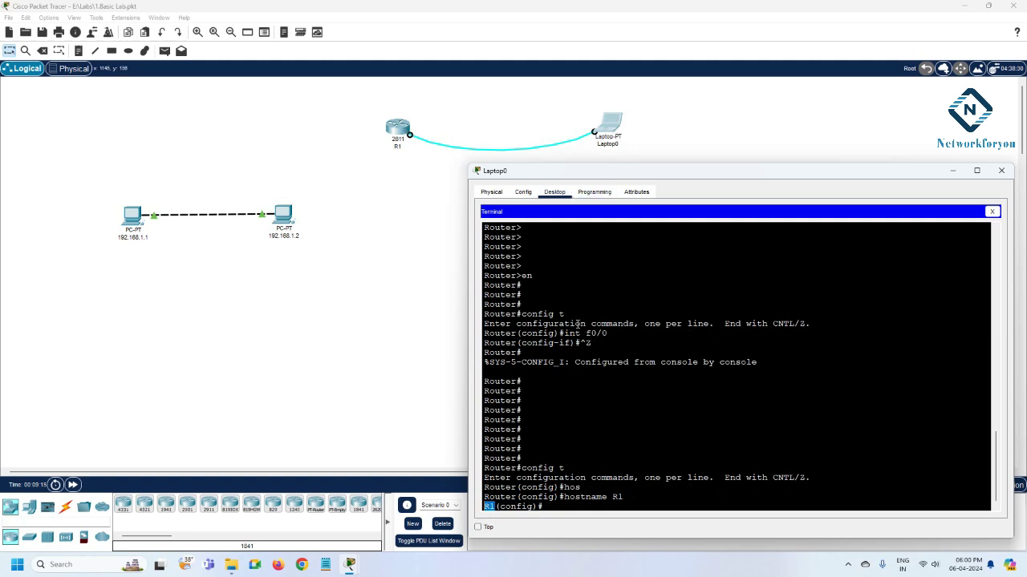
{"action": "left_click_drag", "start_coordinate": [565, 468], "coordinate": [520, 468]}
{"action": "left_click_drag", "start_coordinate": [626, 498], "coordinate": [574, 498]}
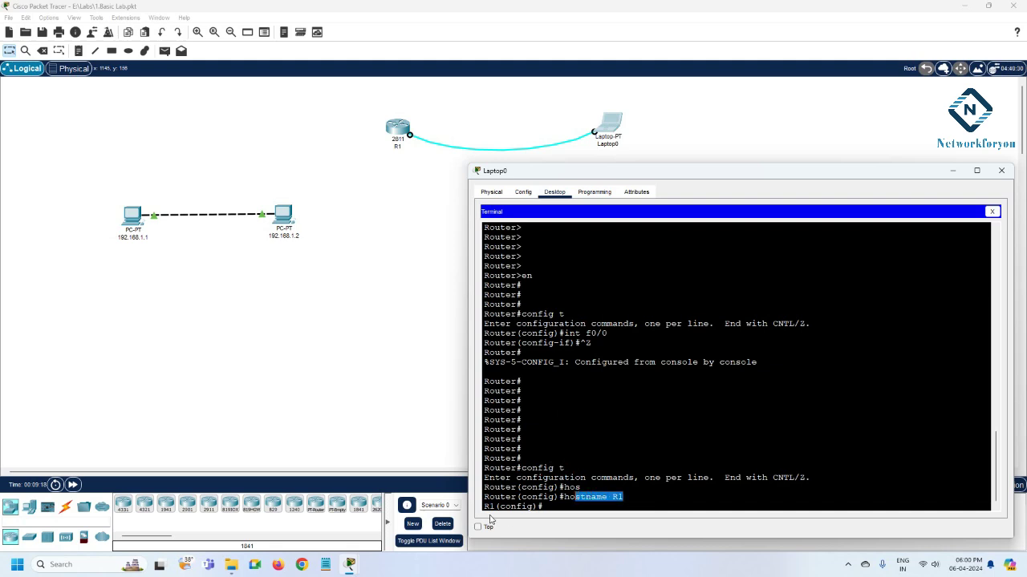
{"action": "left_click", "coordinate": [496, 506]}
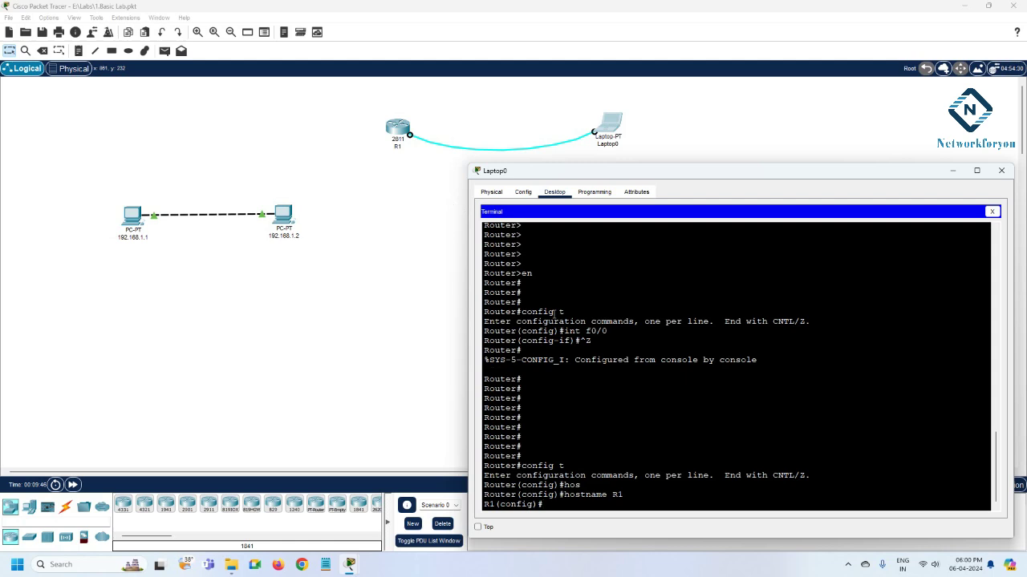
{"action": "left_click_drag", "start_coordinate": [624, 494], "coordinate": [512, 466]}
{"action": "left_click", "coordinate": [596, 444]}
{"action": "left_click_drag", "start_coordinate": [633, 494], "coordinate": [481, 496]}
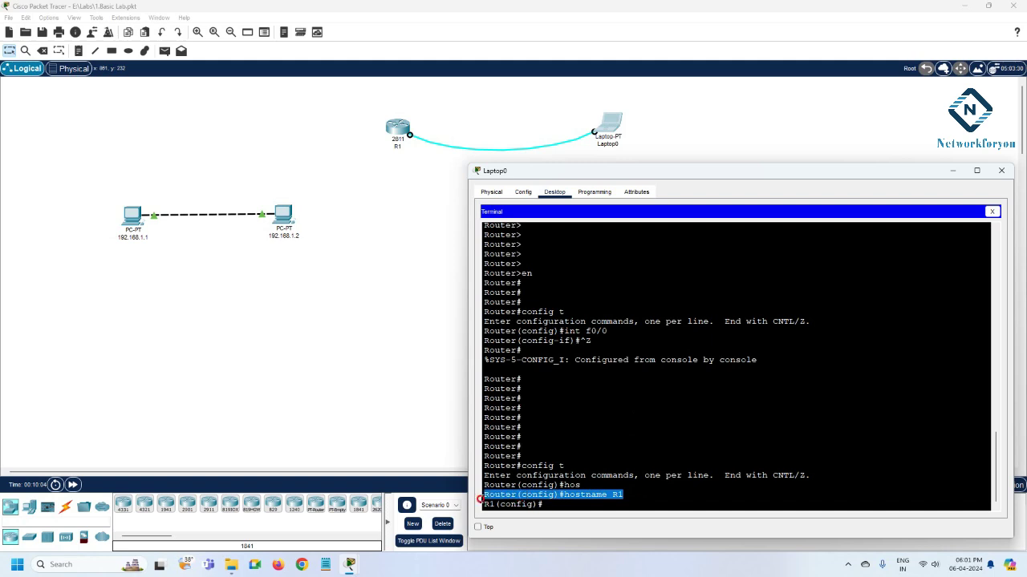
{"action": "left_click", "coordinate": [625, 495]}
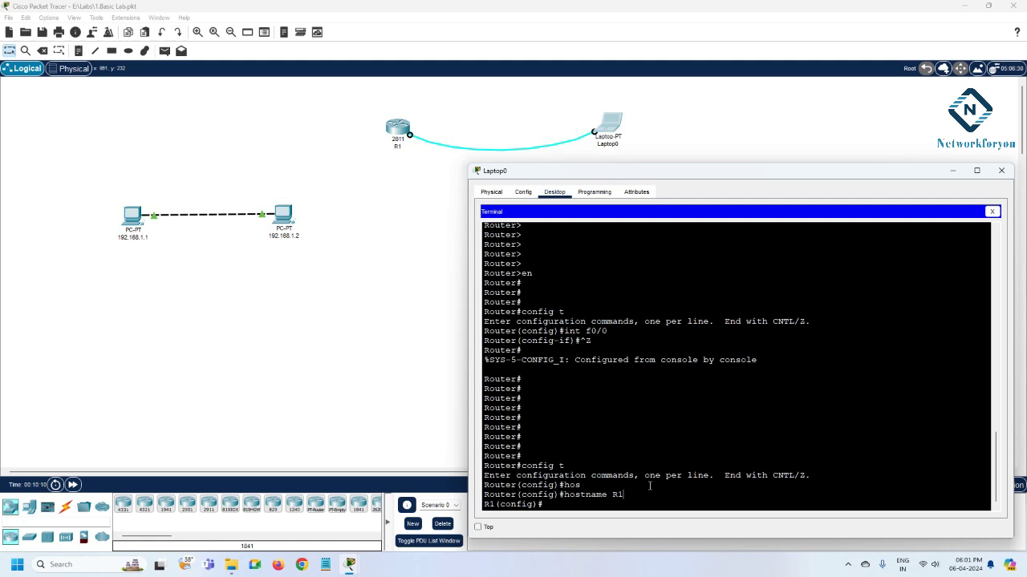
Leave configuration mode on R1 and save the running configuration with the wr command
{"action": "key", "text": "ctrl+z"}
{"action": "key", "text": "Return"}
{"action": "key", "text": "Return"}
{"action": "key", "text": "Return"}
{"action": "type", "text": "w"}
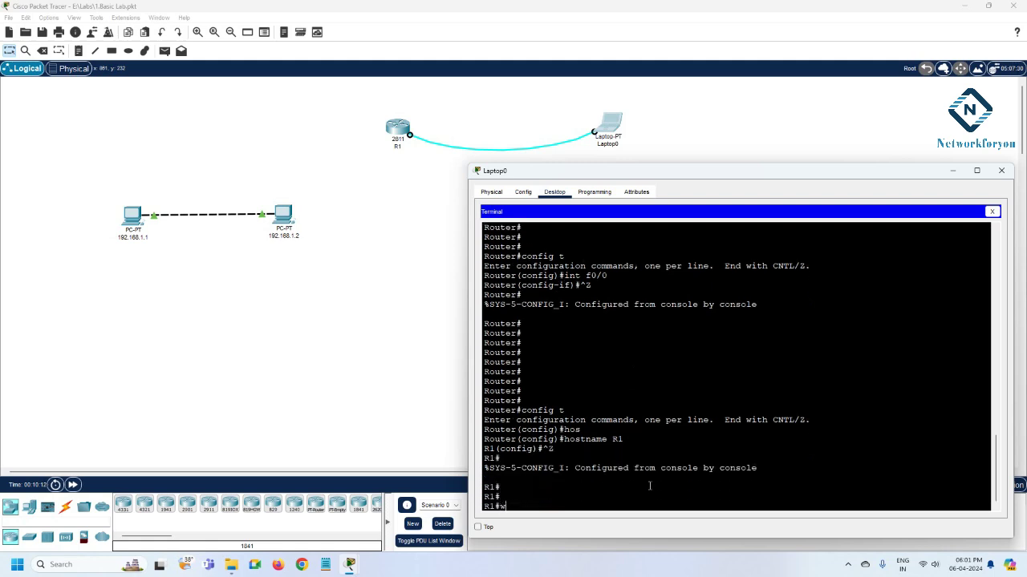
{"action": "type", "text": "r"}
{"action": "key", "text": "Return"}
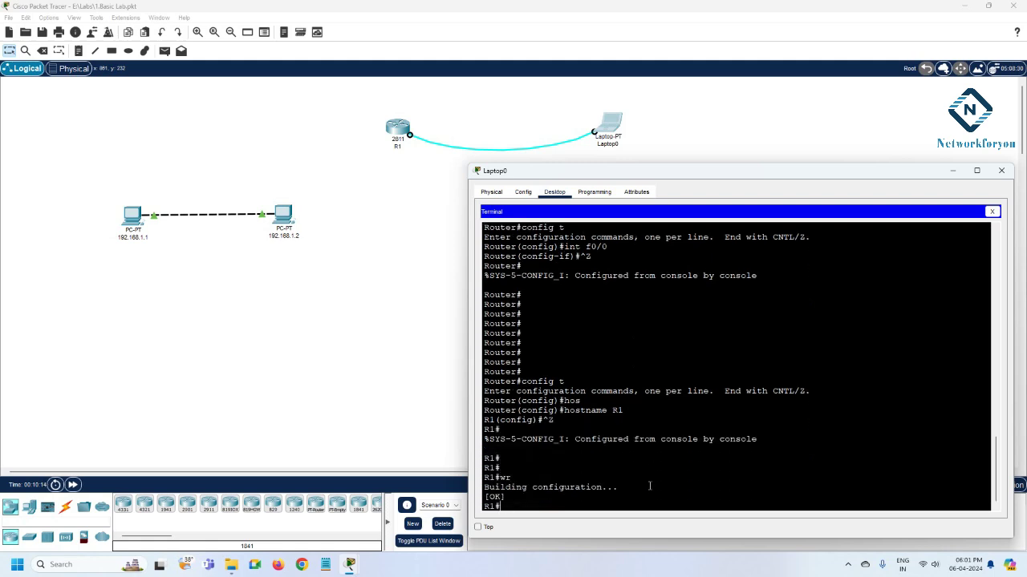